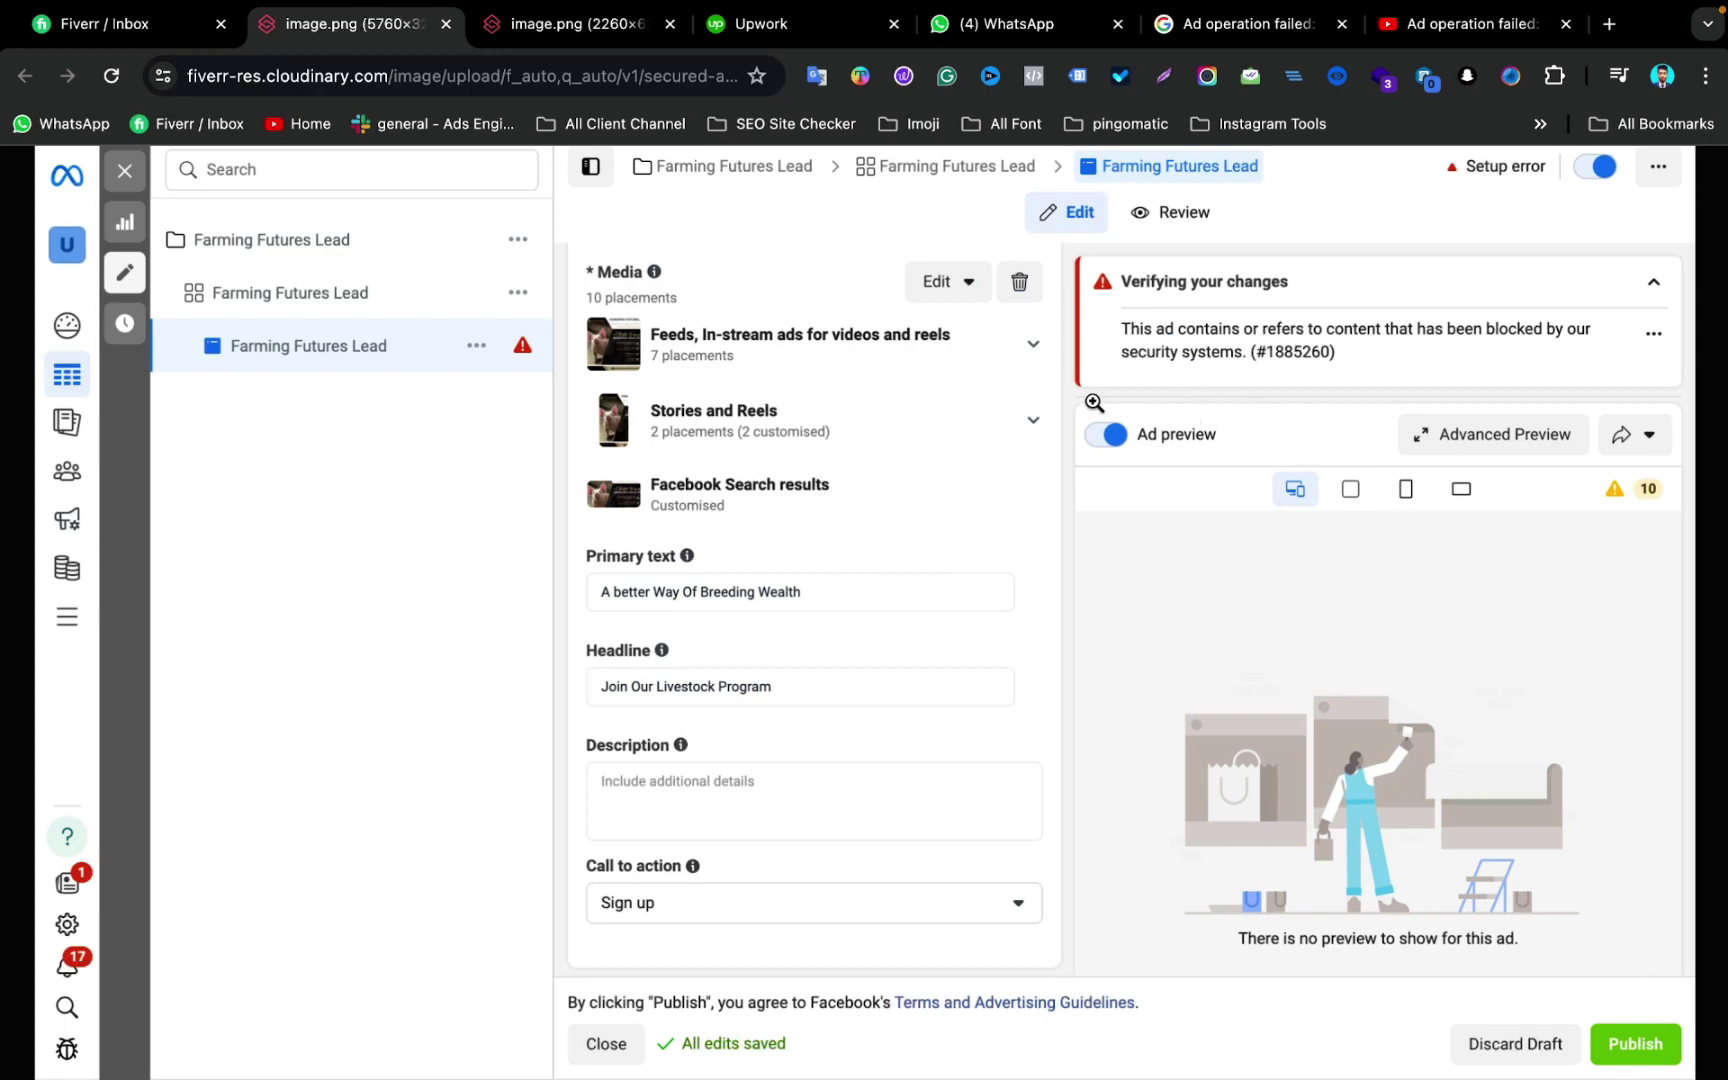
- Switch to the desktop space with the live Ads Manager editor for the Farming Futures Lead ad
key(ctrl+Up)
click(998, 110)
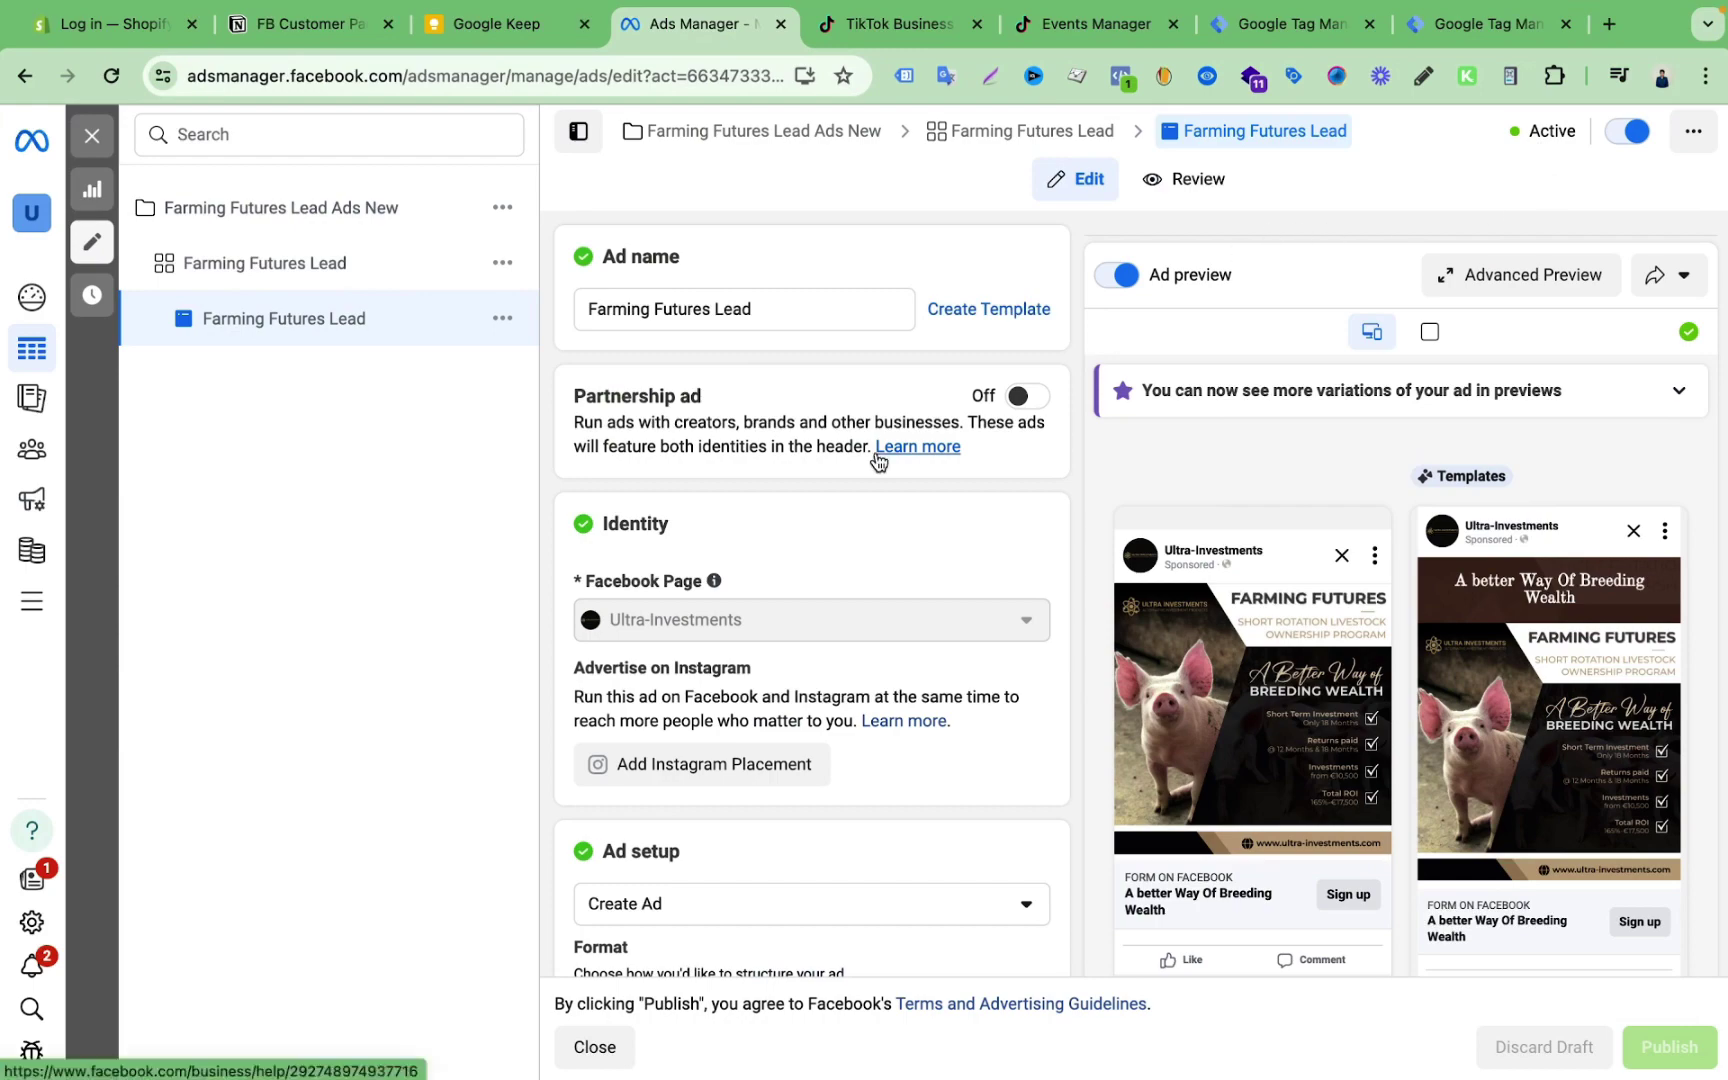
- Go to the screenshots window and show the Google results for the 'Ad operation failed' error #1885260
key(ctrl+Up)
click(1176, 150)
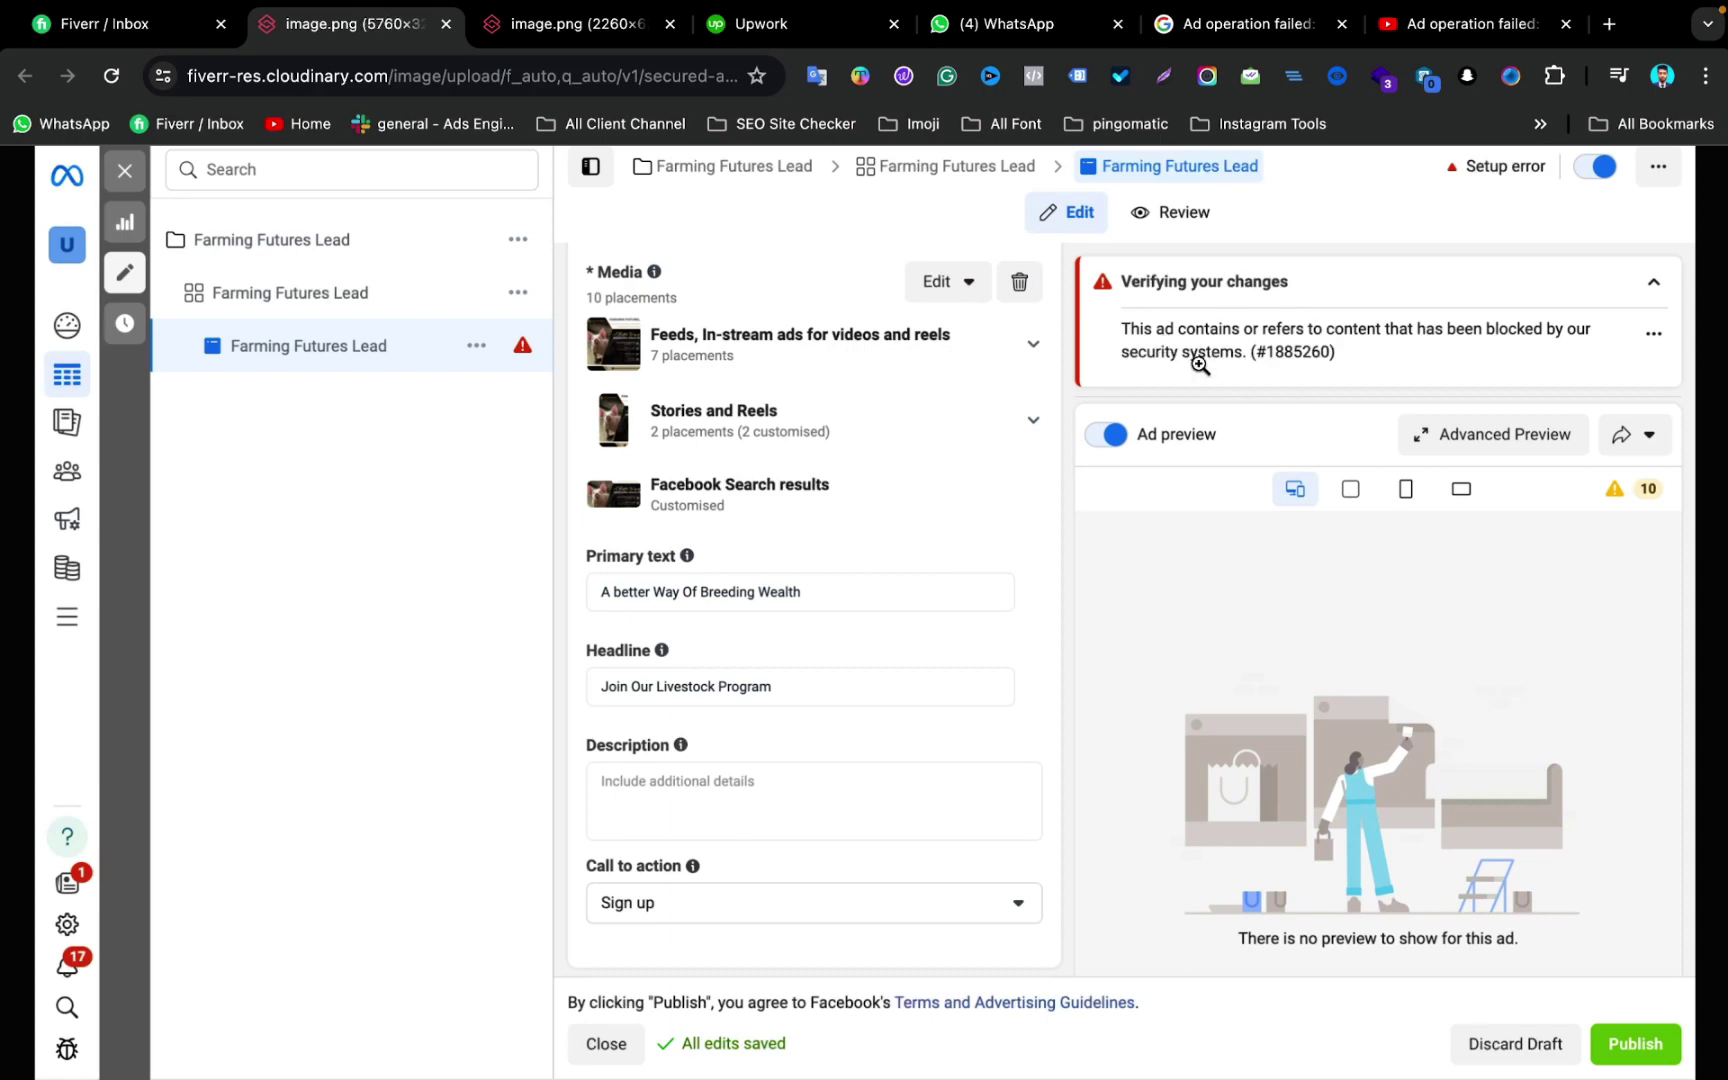
click(1255, 40)
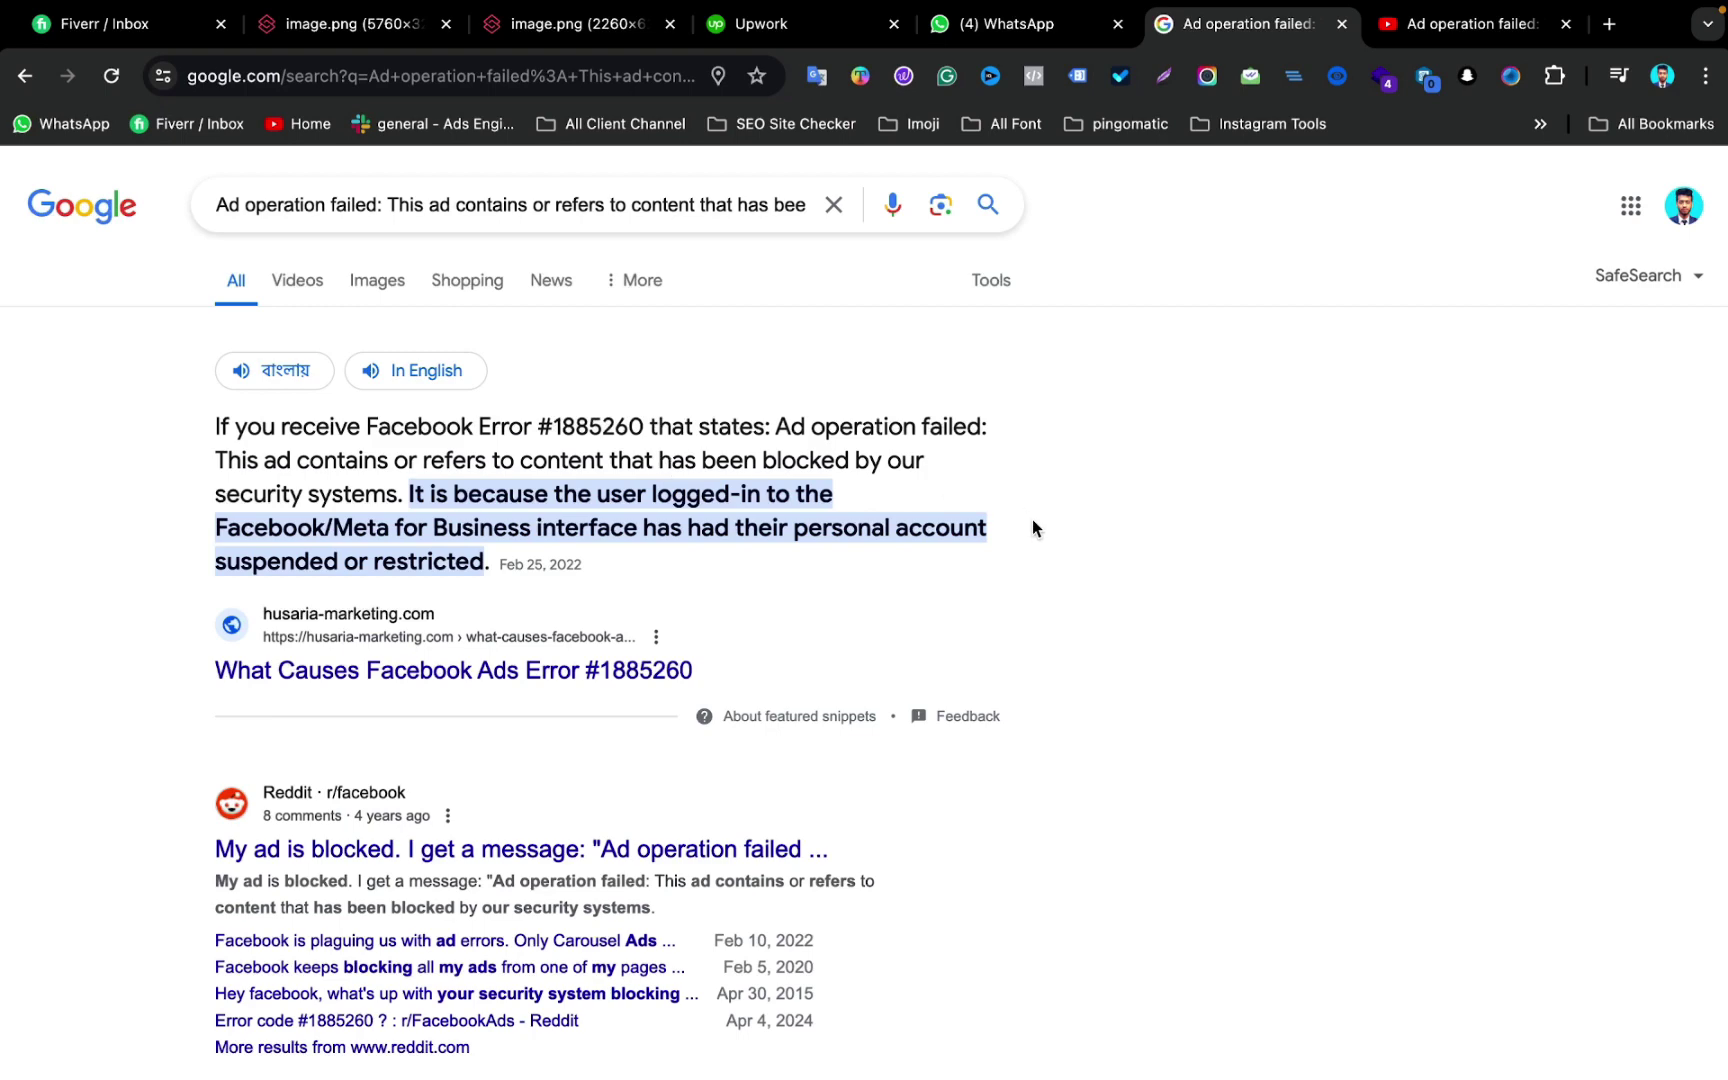
- Skim the Google results on error #1885260, returning to the featured snippet, then go to the YouTube search
scroll(1032, 528, down, 2)
scroll(1032, 528, down, 2)
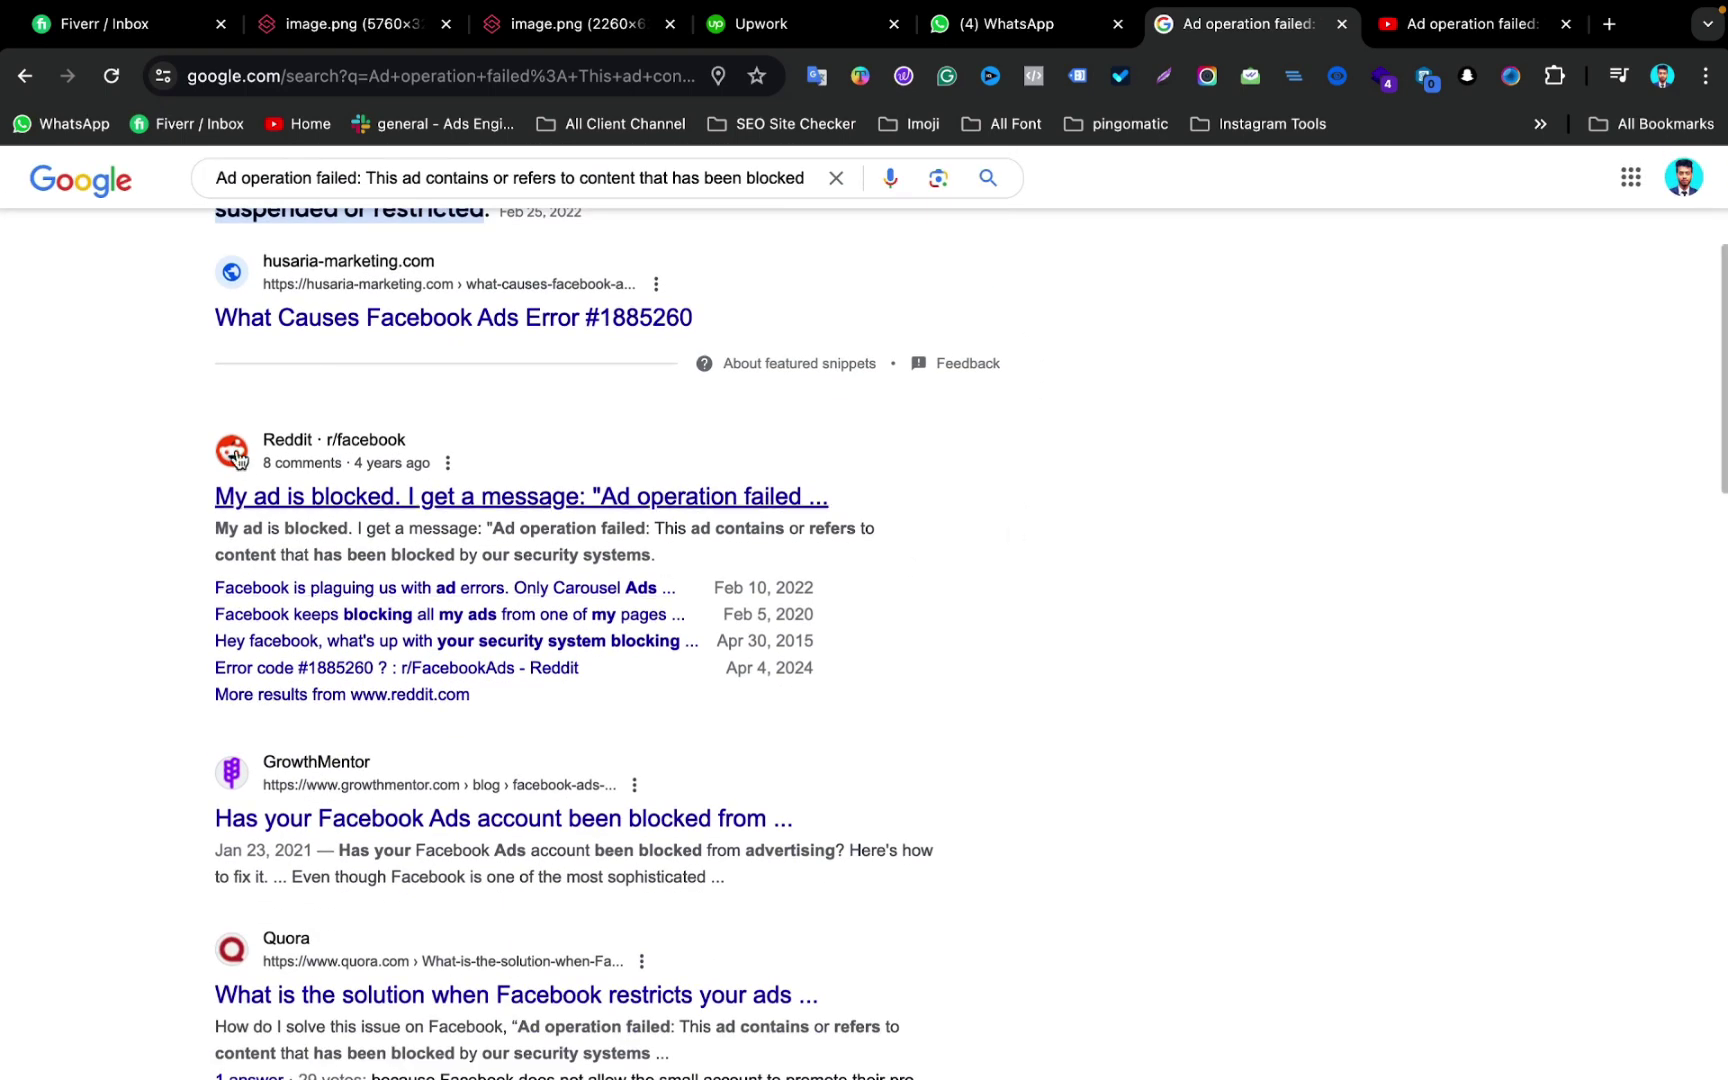
scroll(314, 683, down, 2)
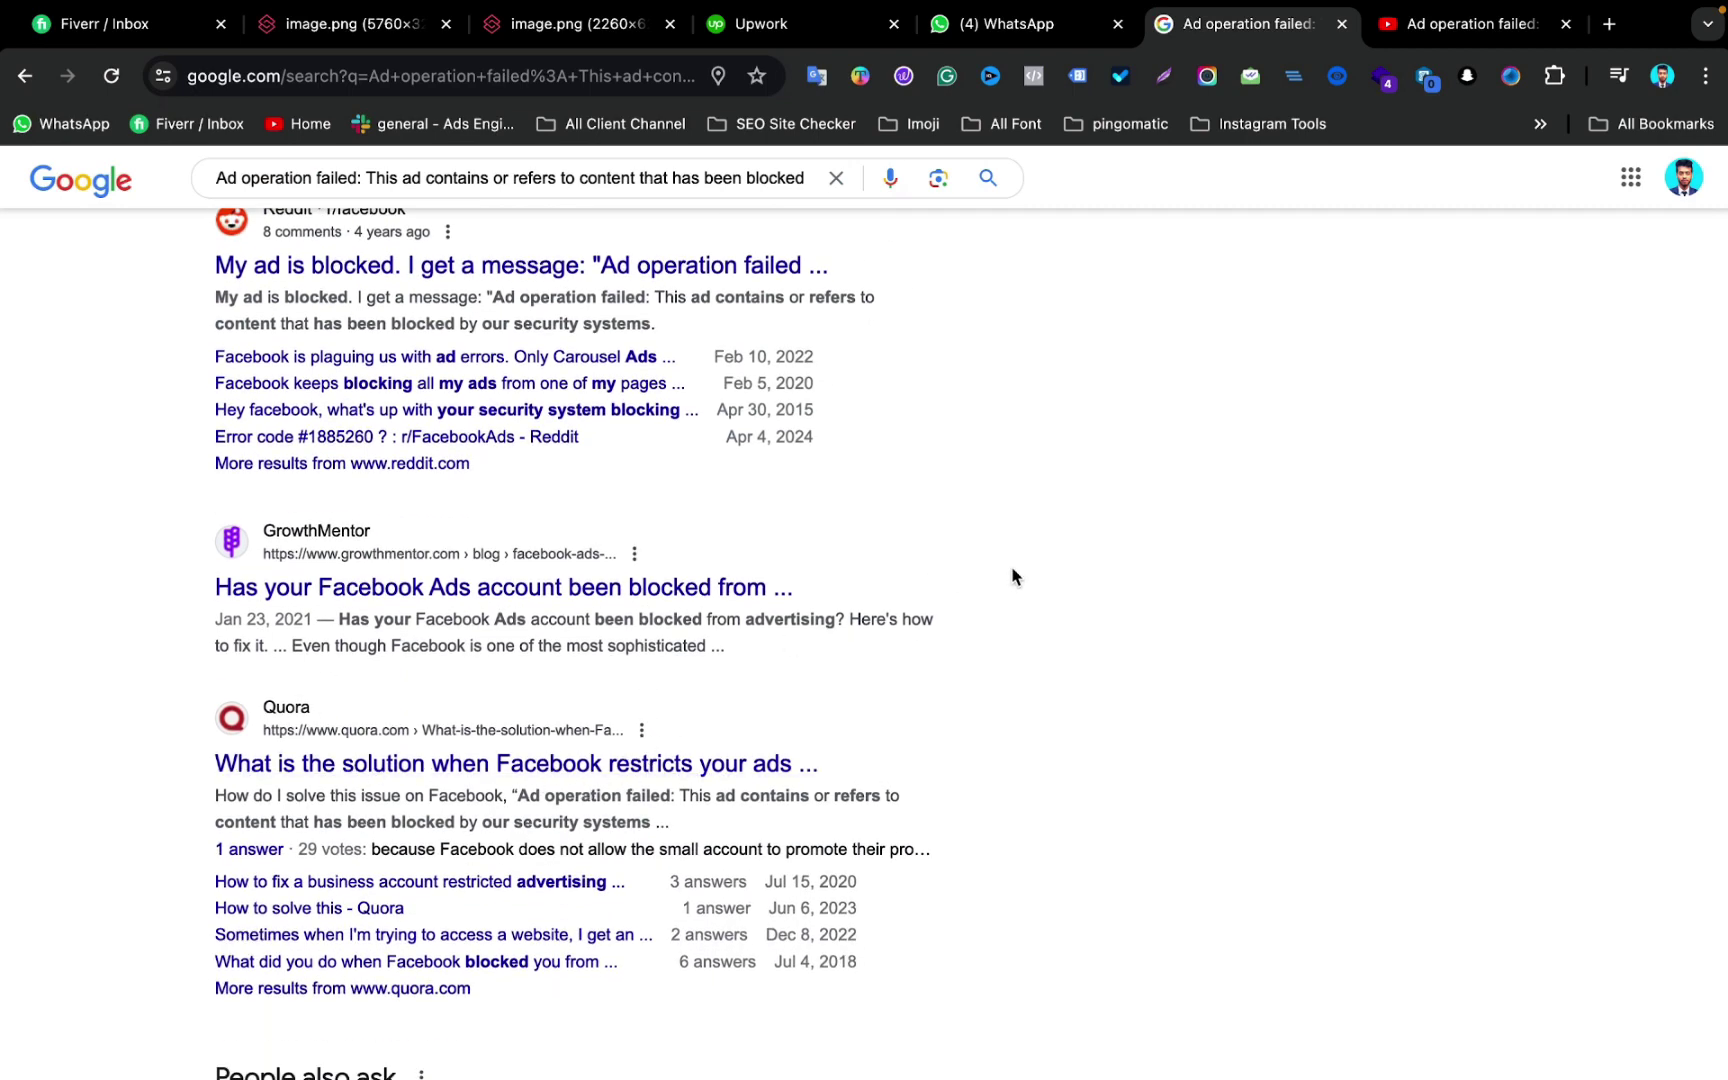
scroll(1013, 578, up, 1)
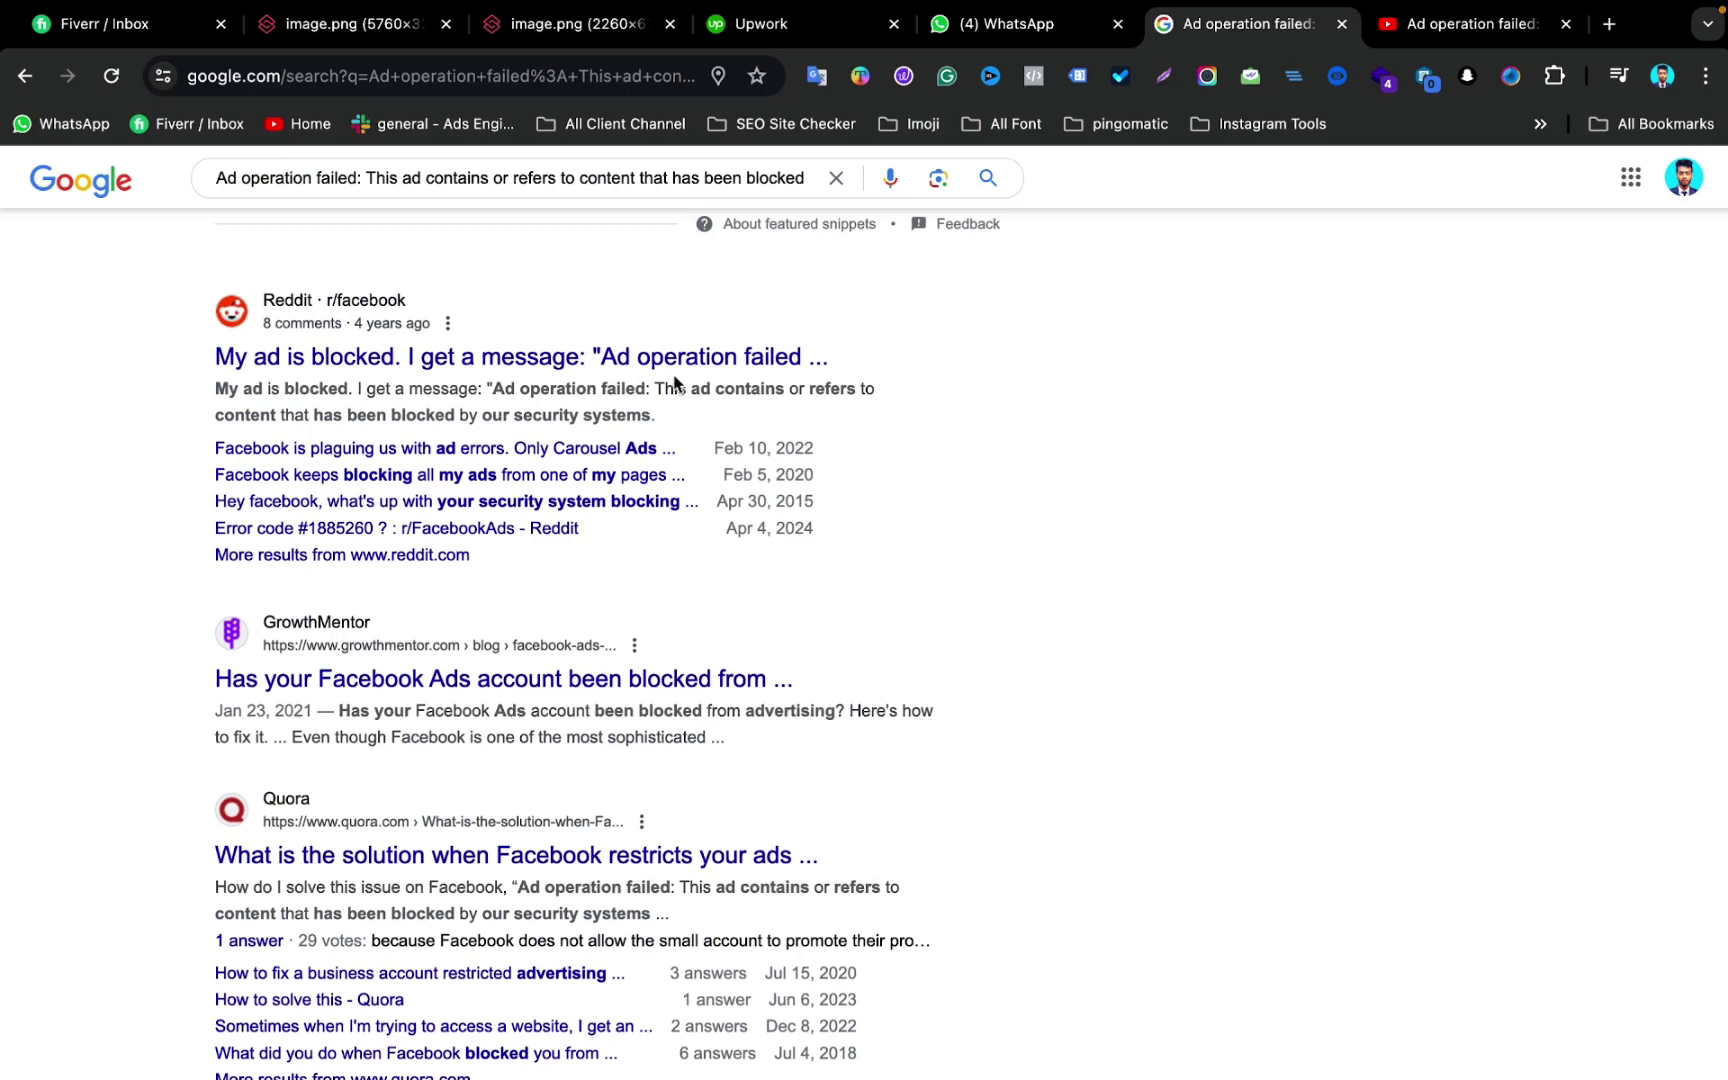
scroll(775, 425, up, 5)
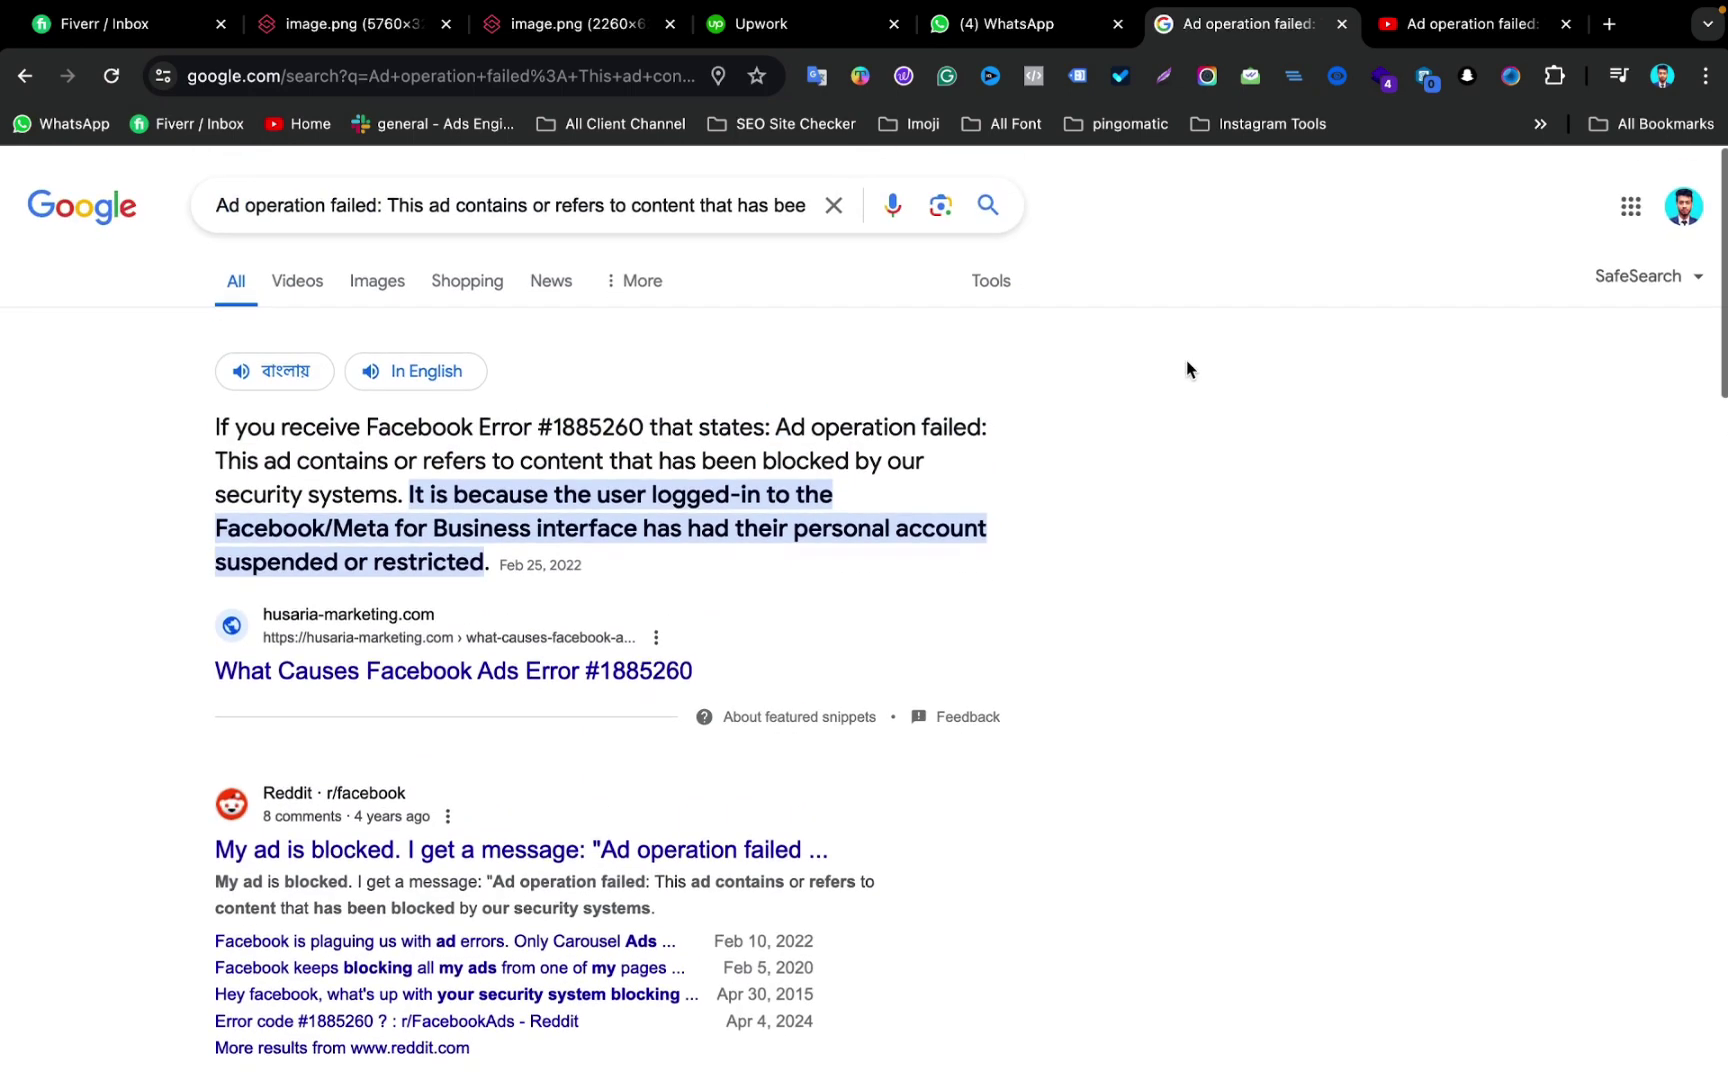
click(1462, 28)
- Dismiss the search suggestions and scroll through the YouTube videos on the 'Ad operation failed' error
click(603, 182)
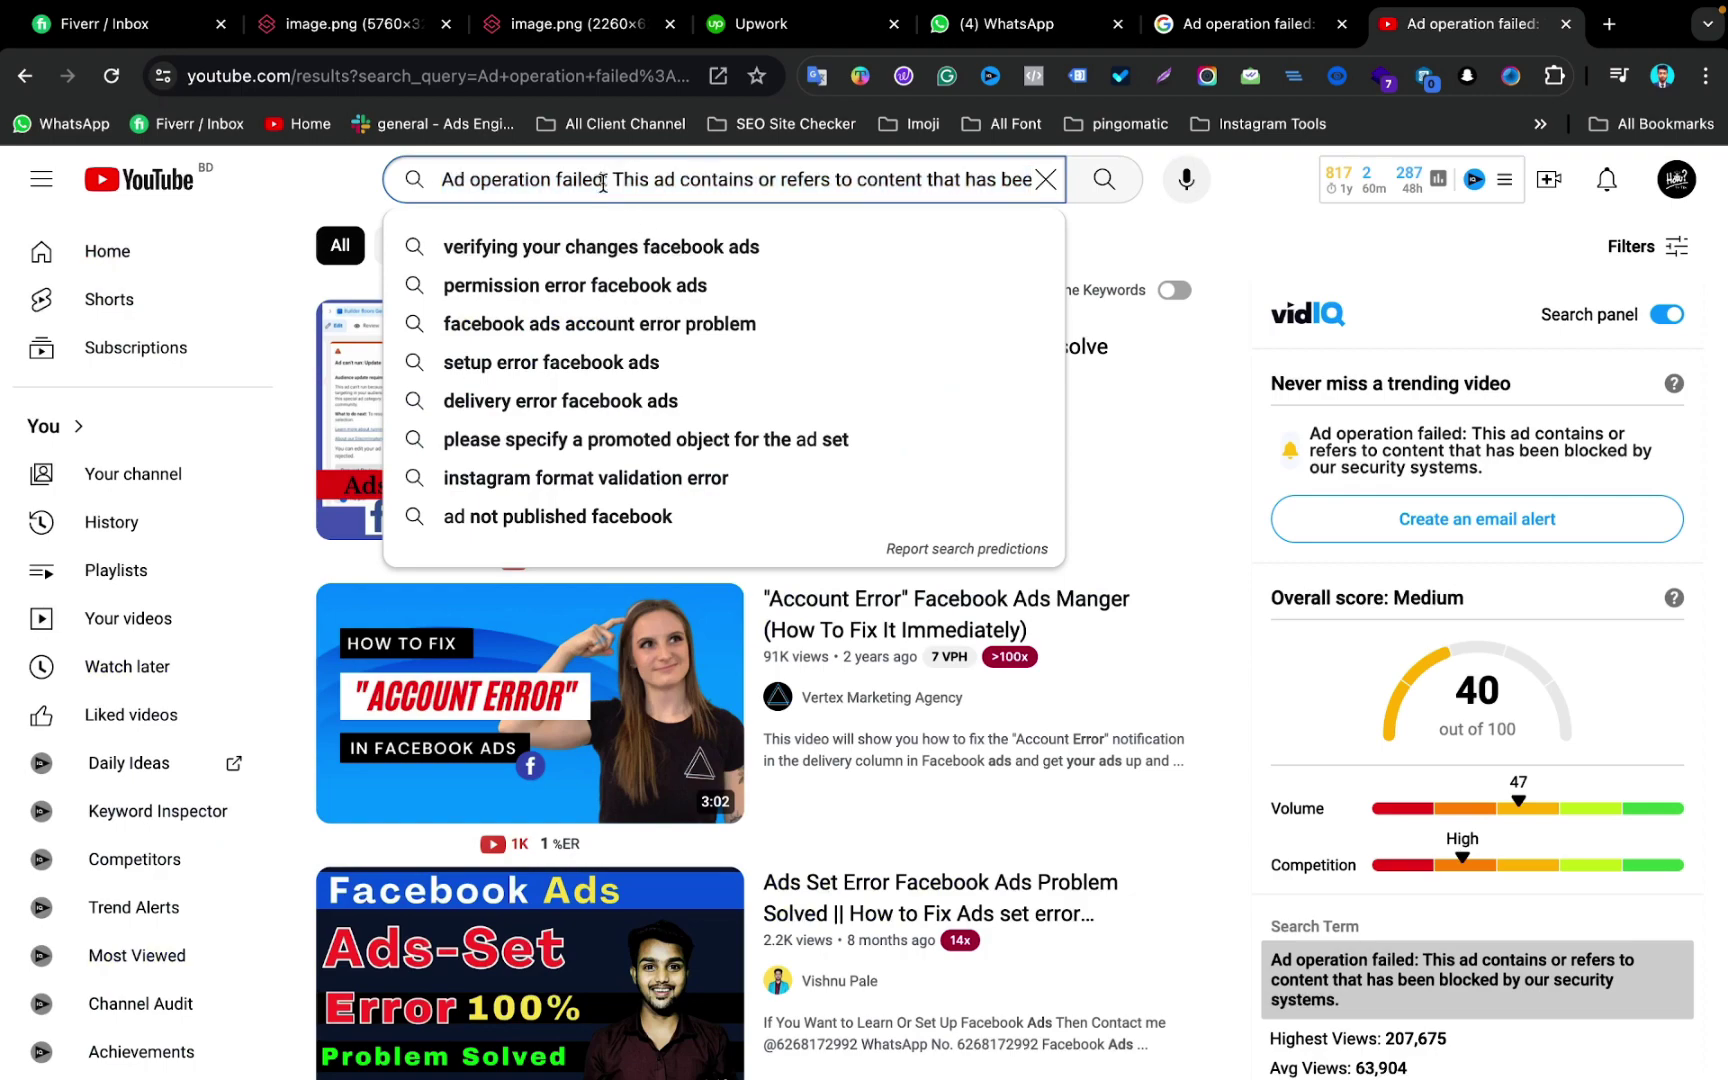
click(307, 172)
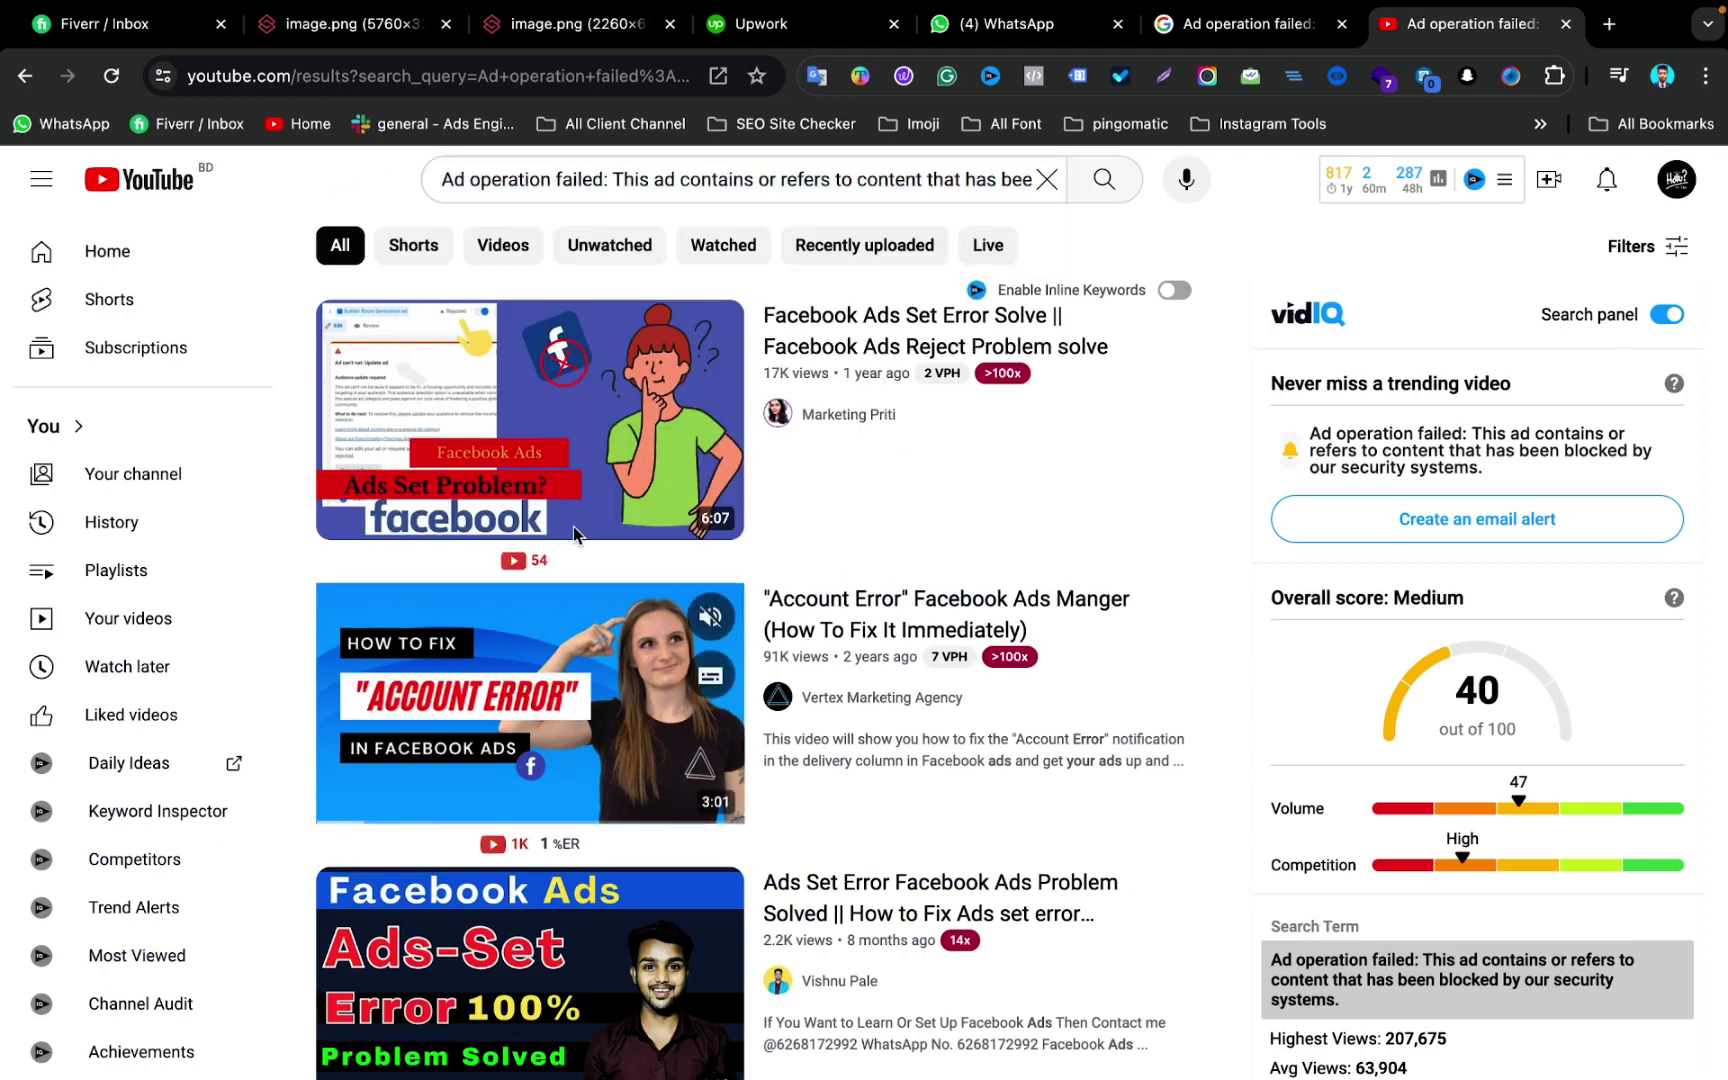
scroll(617, 726, down, 1)
scroll(818, 617, down, 20)
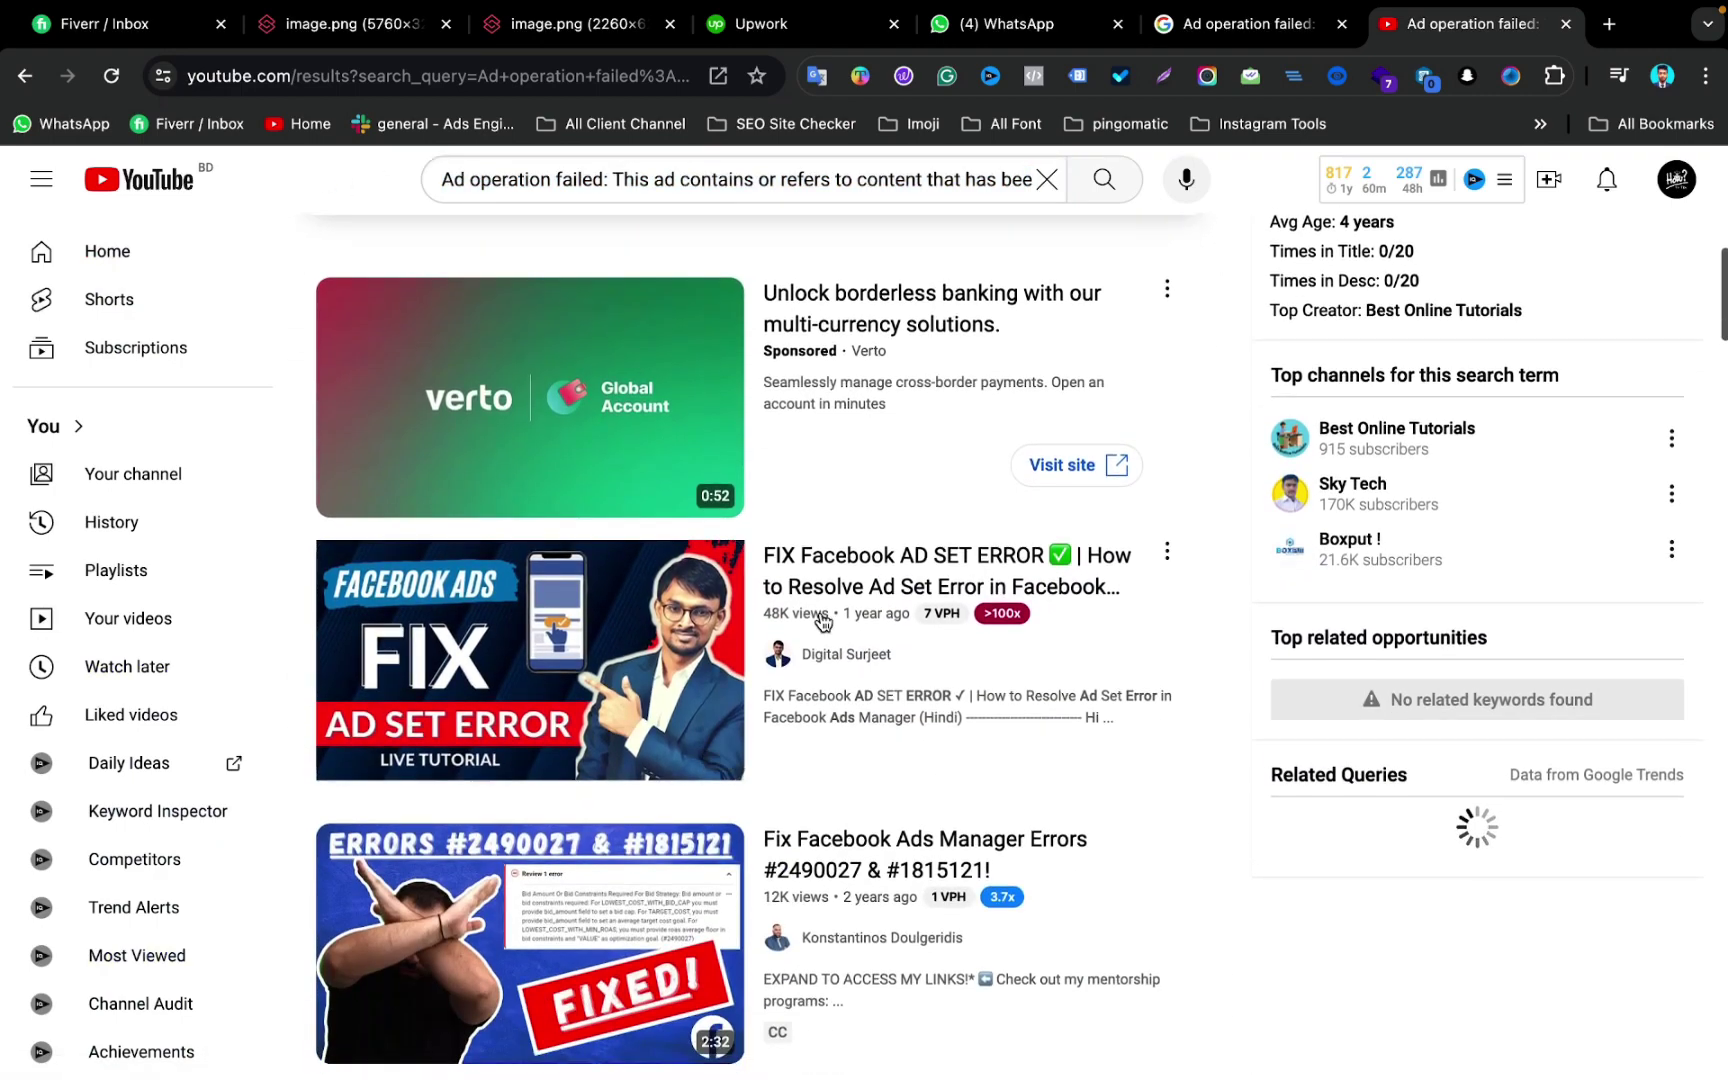
scroll(822, 622, up, 20)
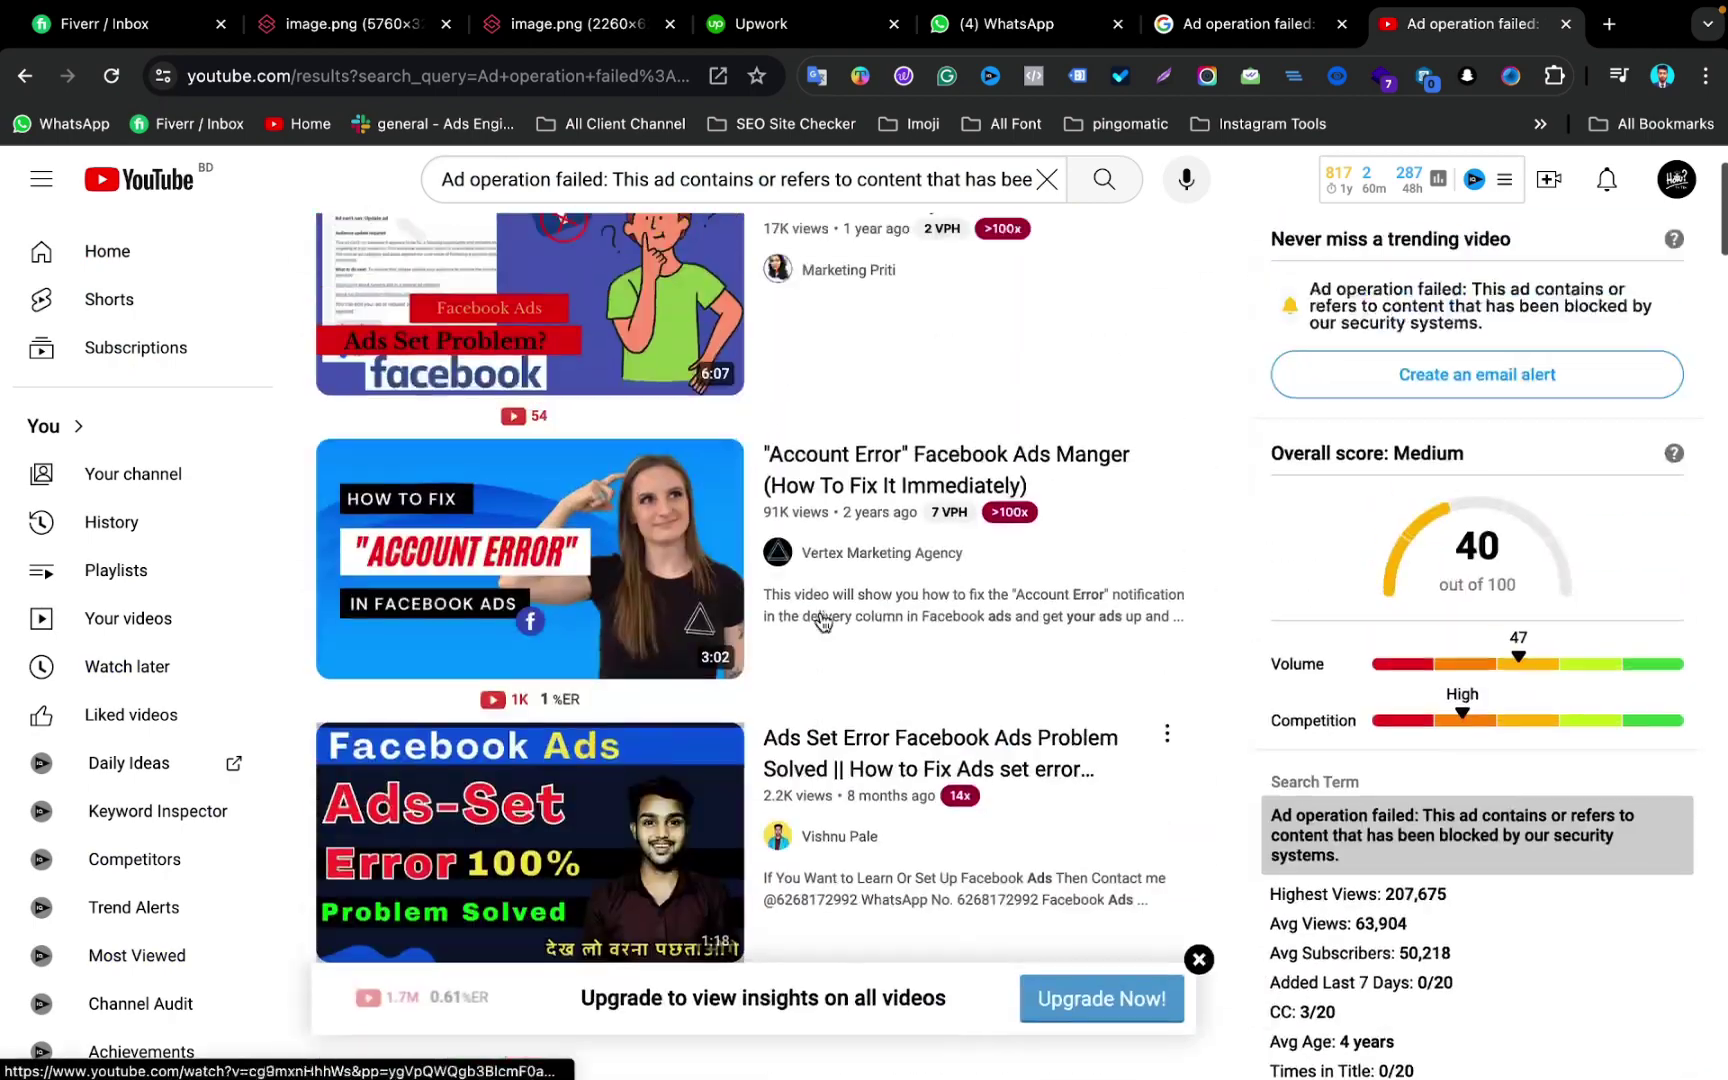
- View the enlarged 2260×620 error screenshot, then switch back to the Farming Futures Lead ad editor
click(600, 30)
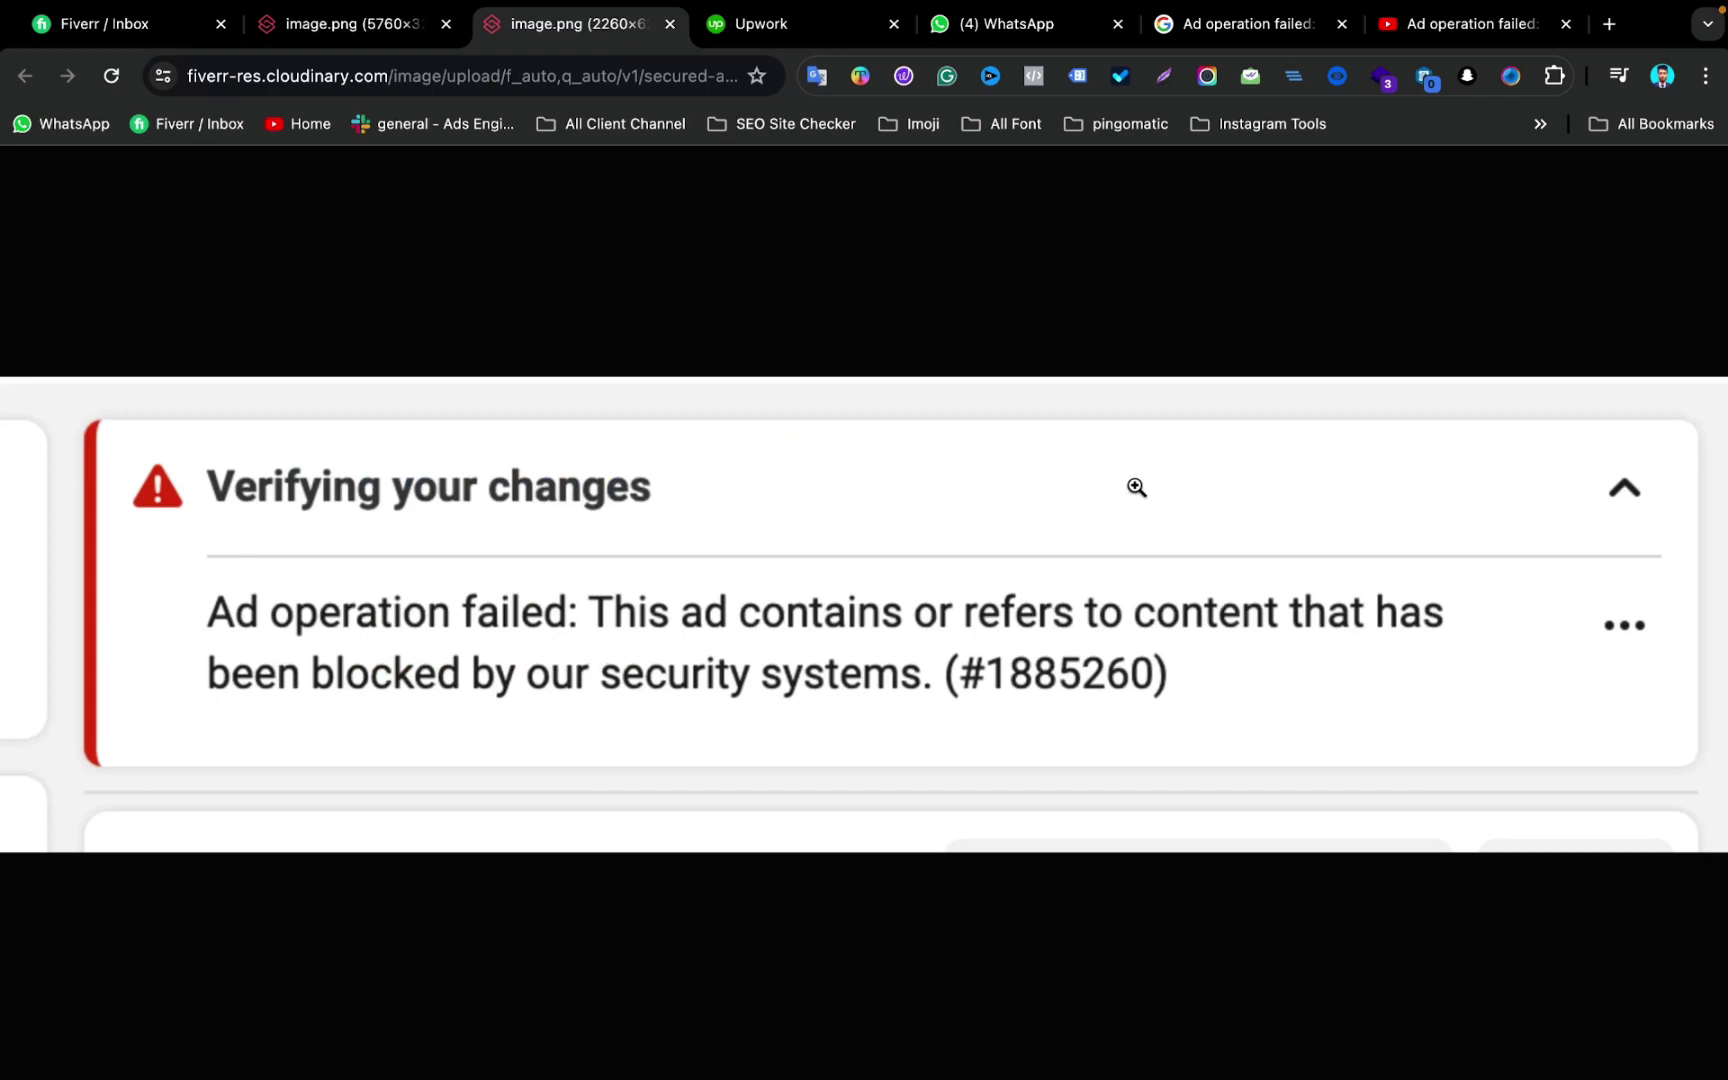
key(ctrl+Up)
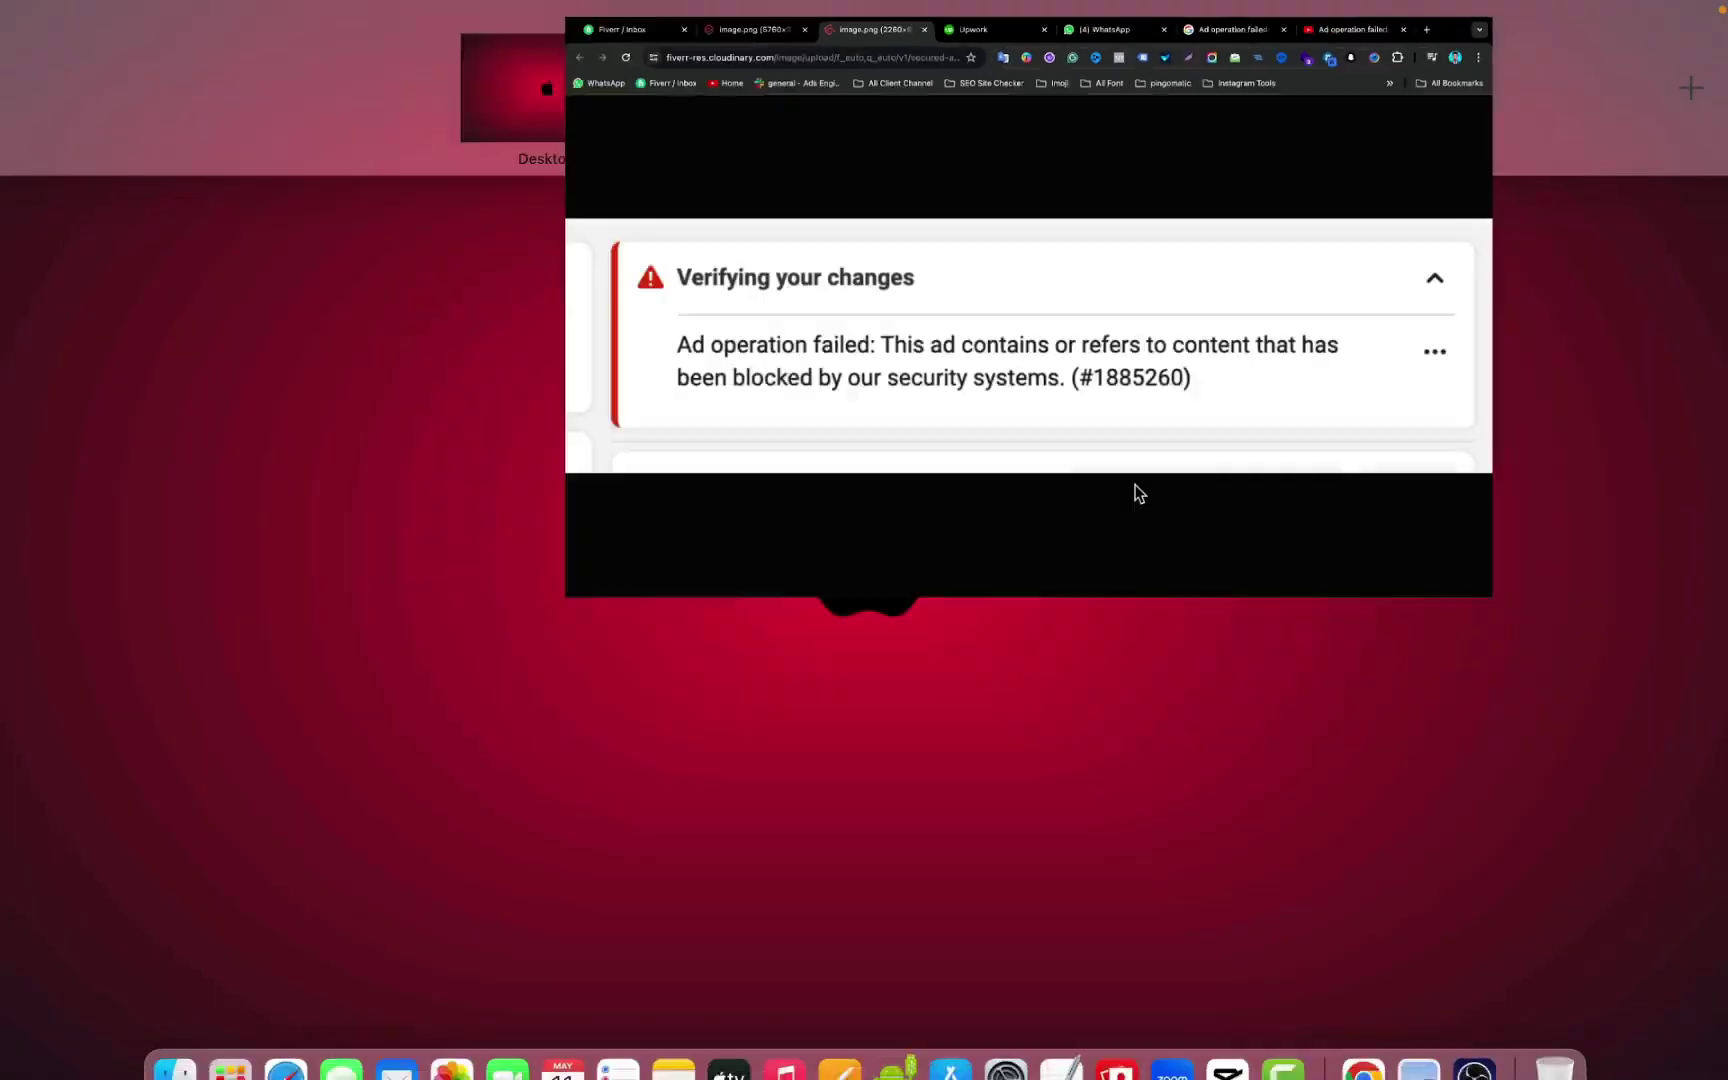
key(ctrl+Right)
scroll(818, 550, down, 8)
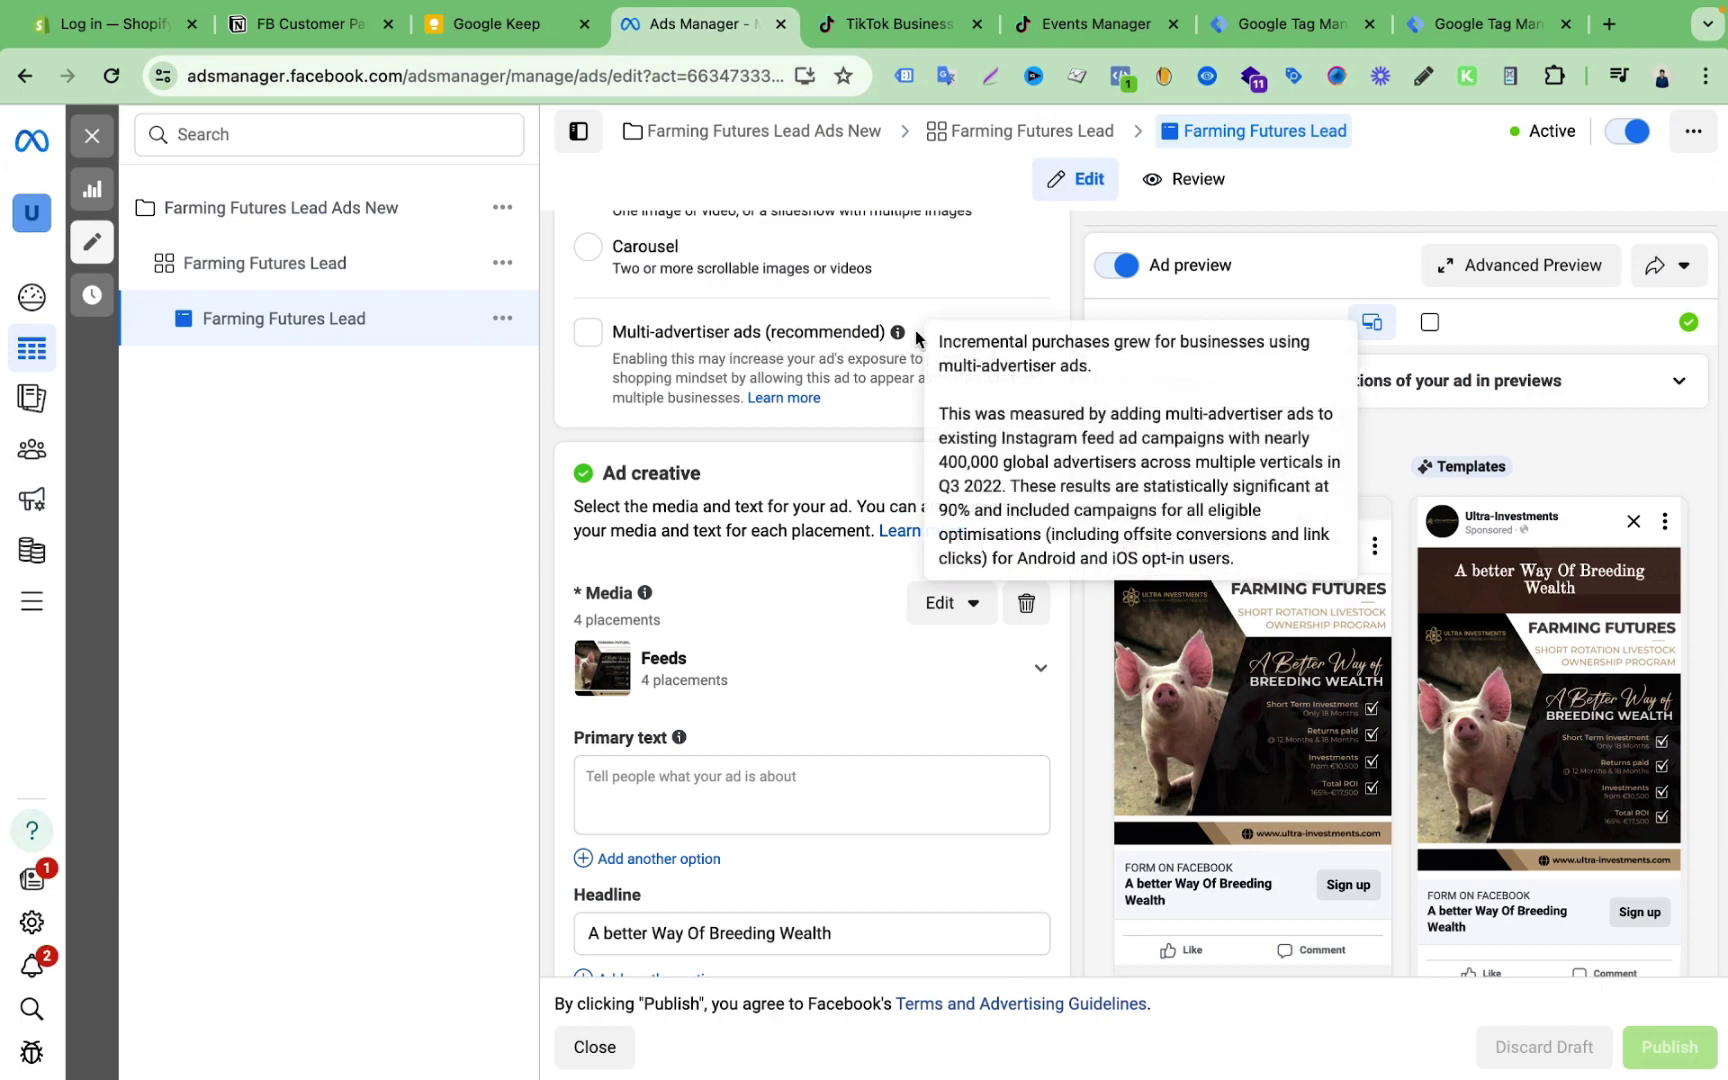
scroll(849, 467, up, 3)
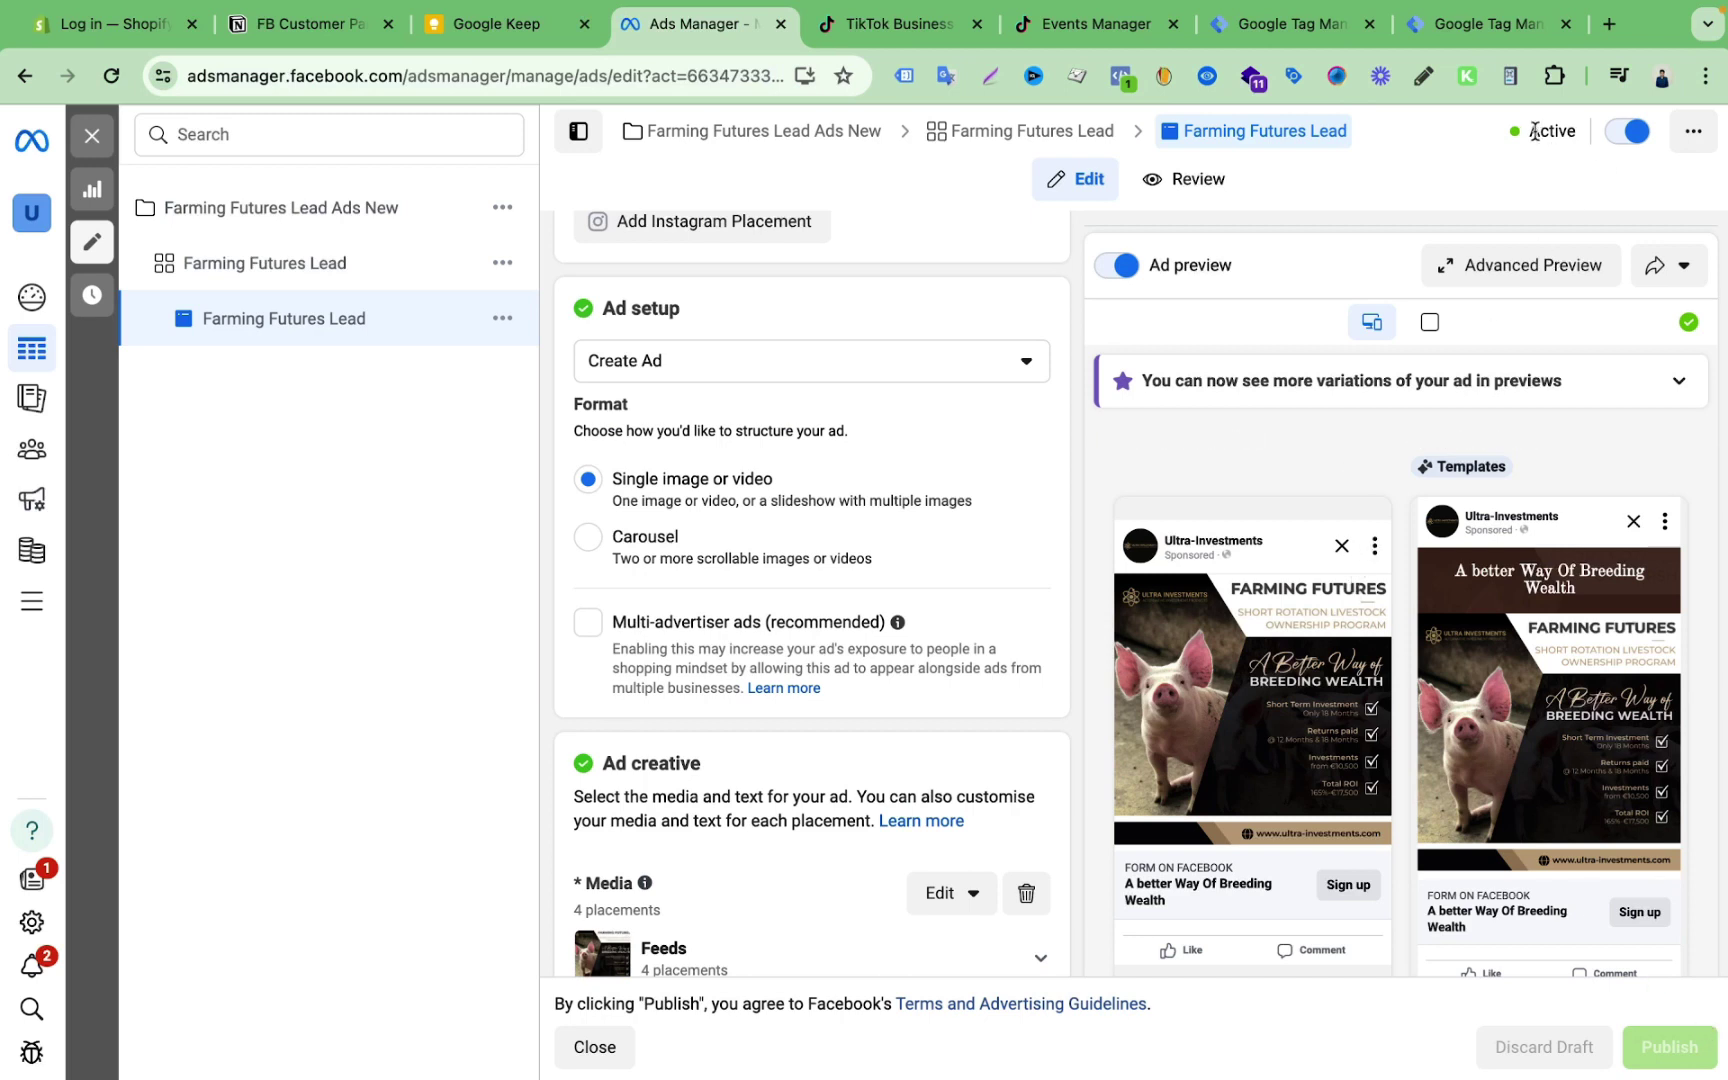
drag(1527, 137, 1580, 133)
- Close the ad editor and open the JV Property: UK campaign for editing
click(92, 136)
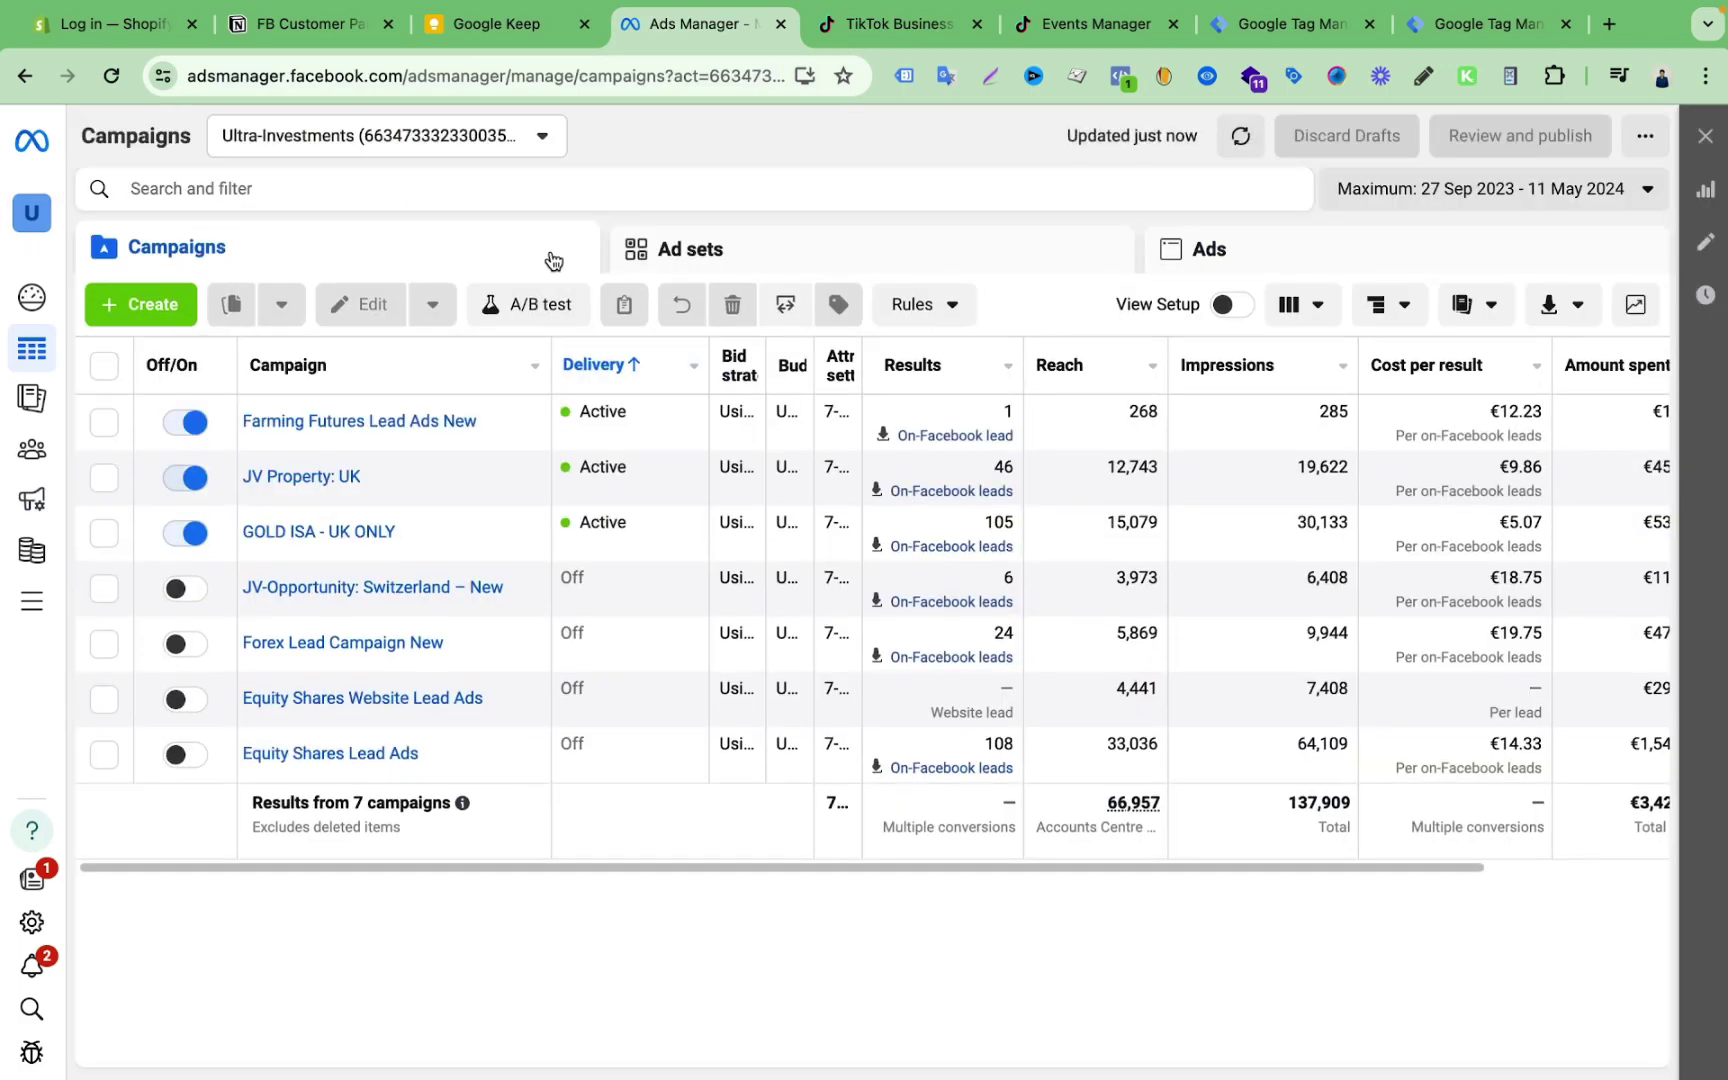
mouse_move(424, 540)
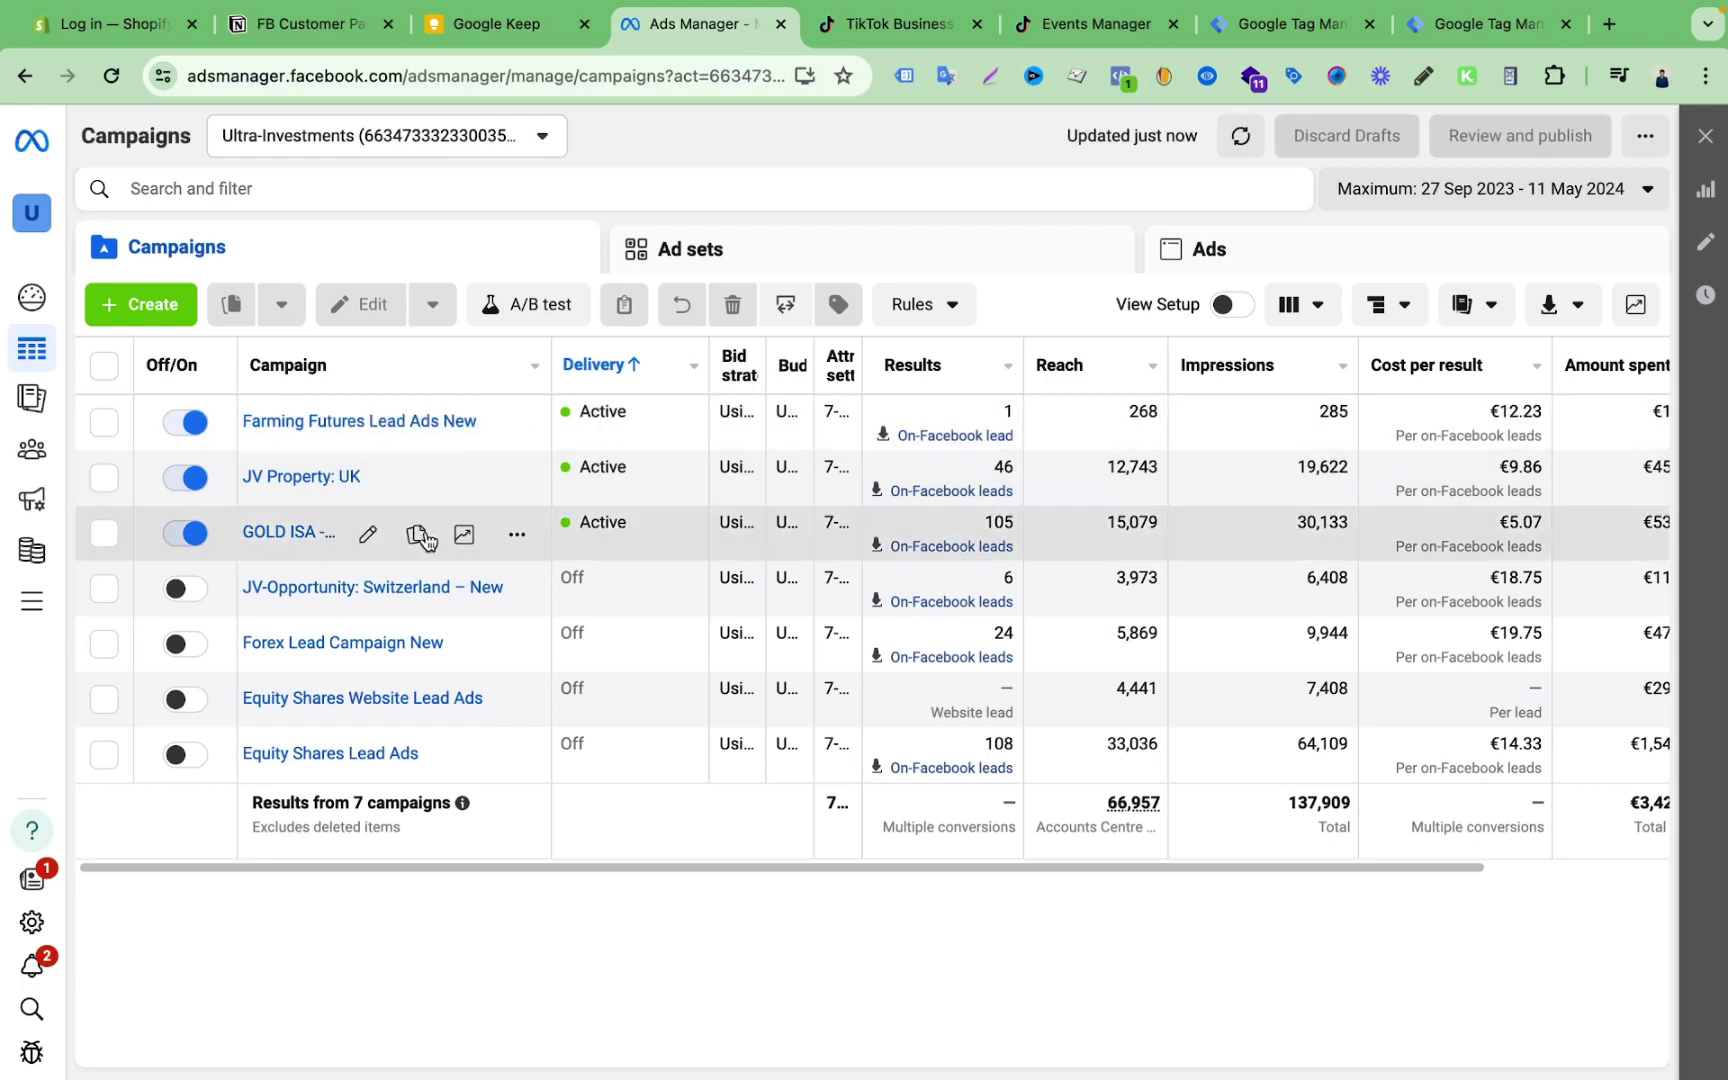
click(376, 484)
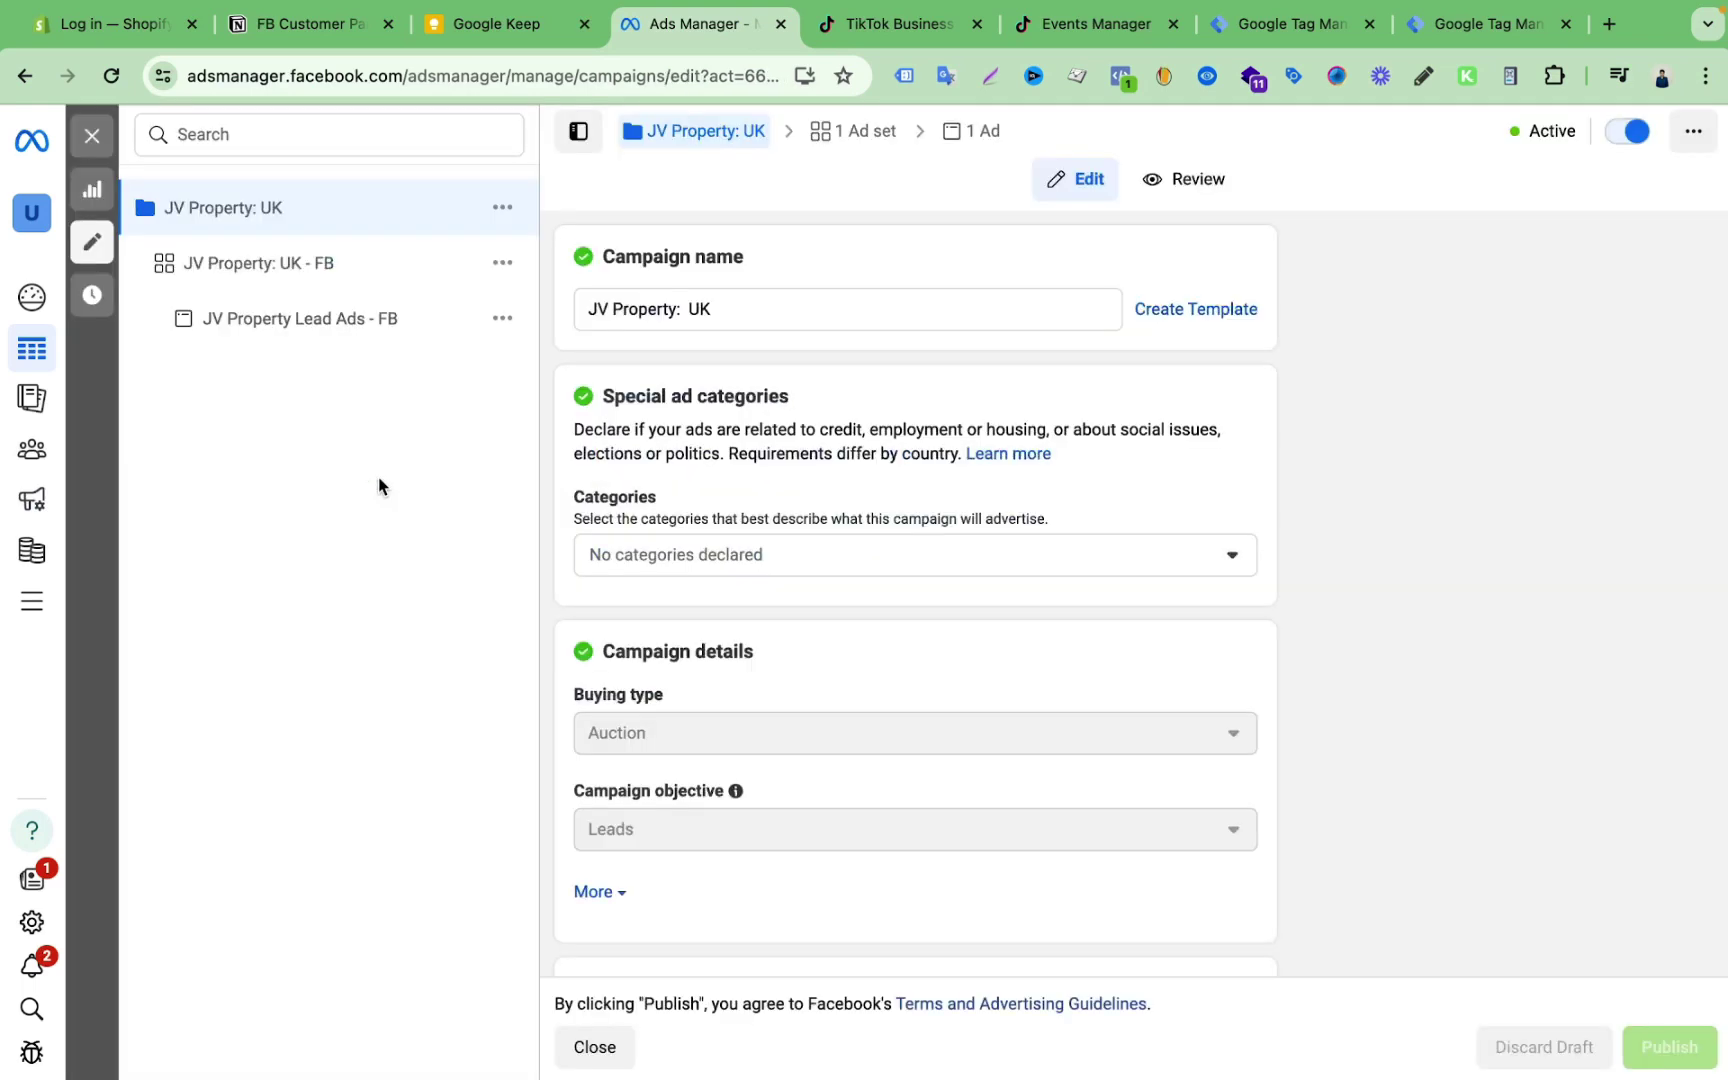
- Select the JV Property Lead Ads - FB ad and scroll through its setup
click(315, 330)
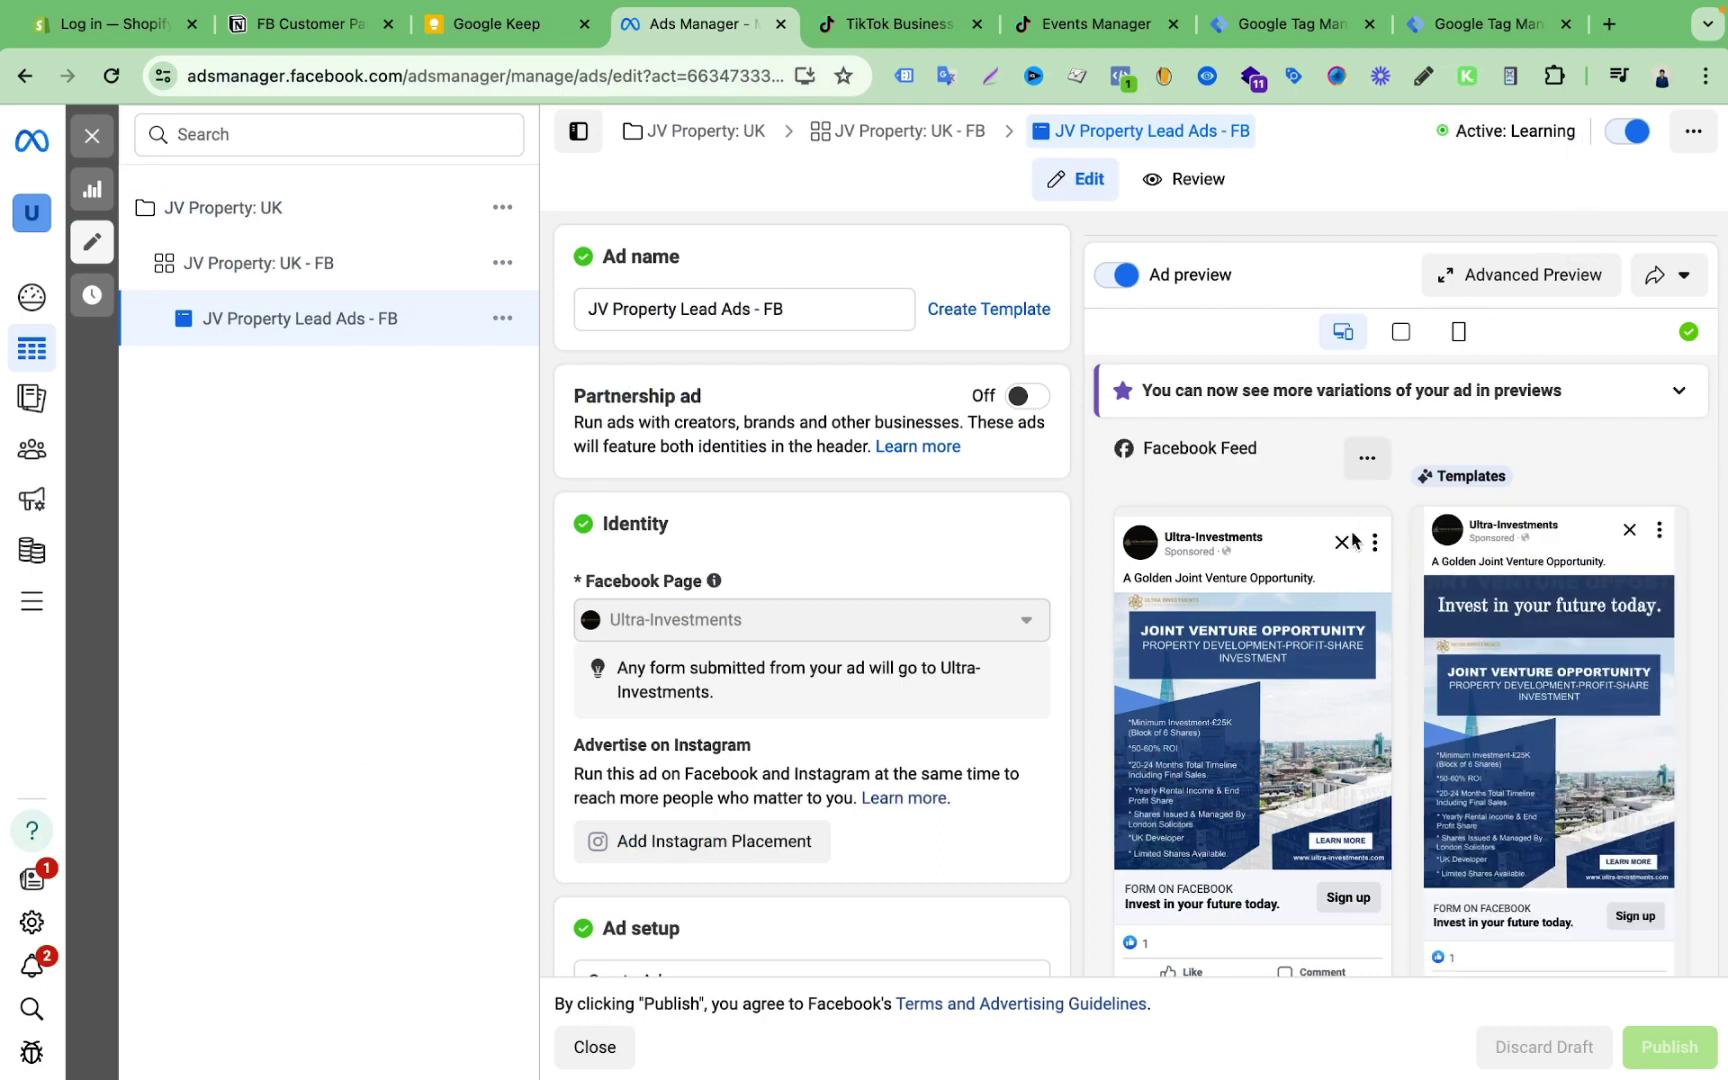
scroll(895, 686, down, 10)
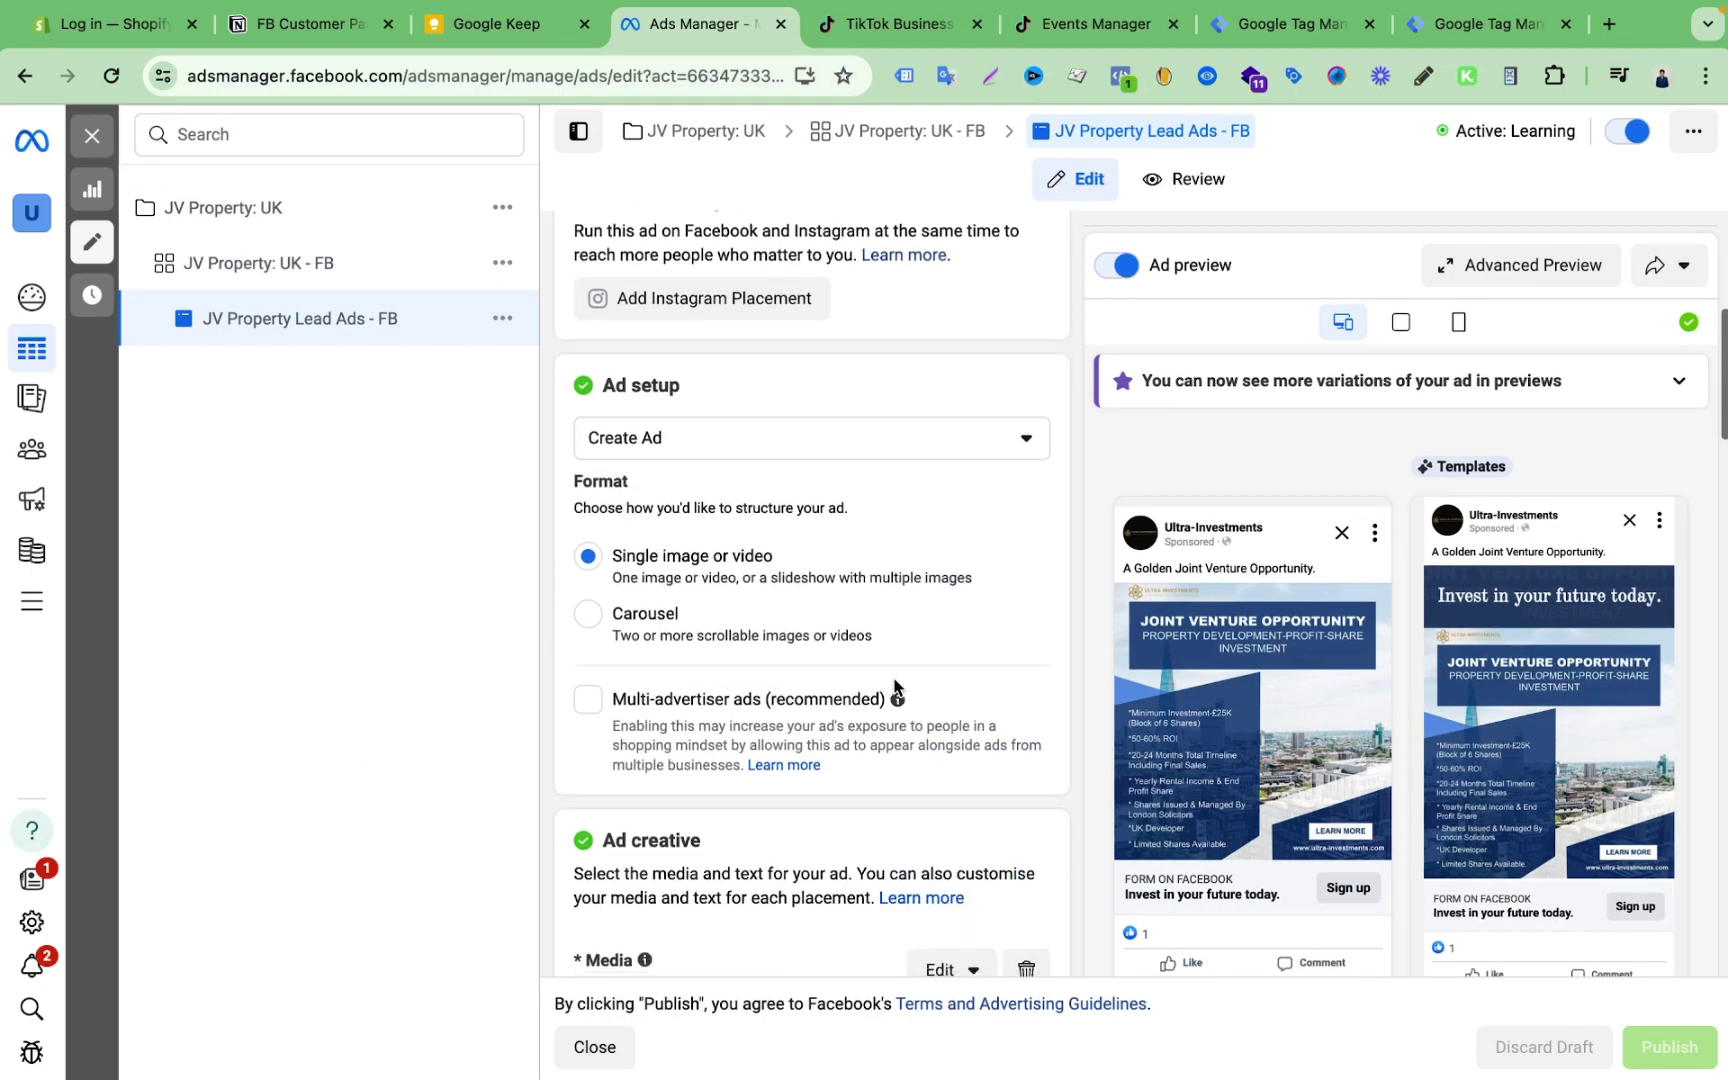
scroll(895, 686, up, 3)
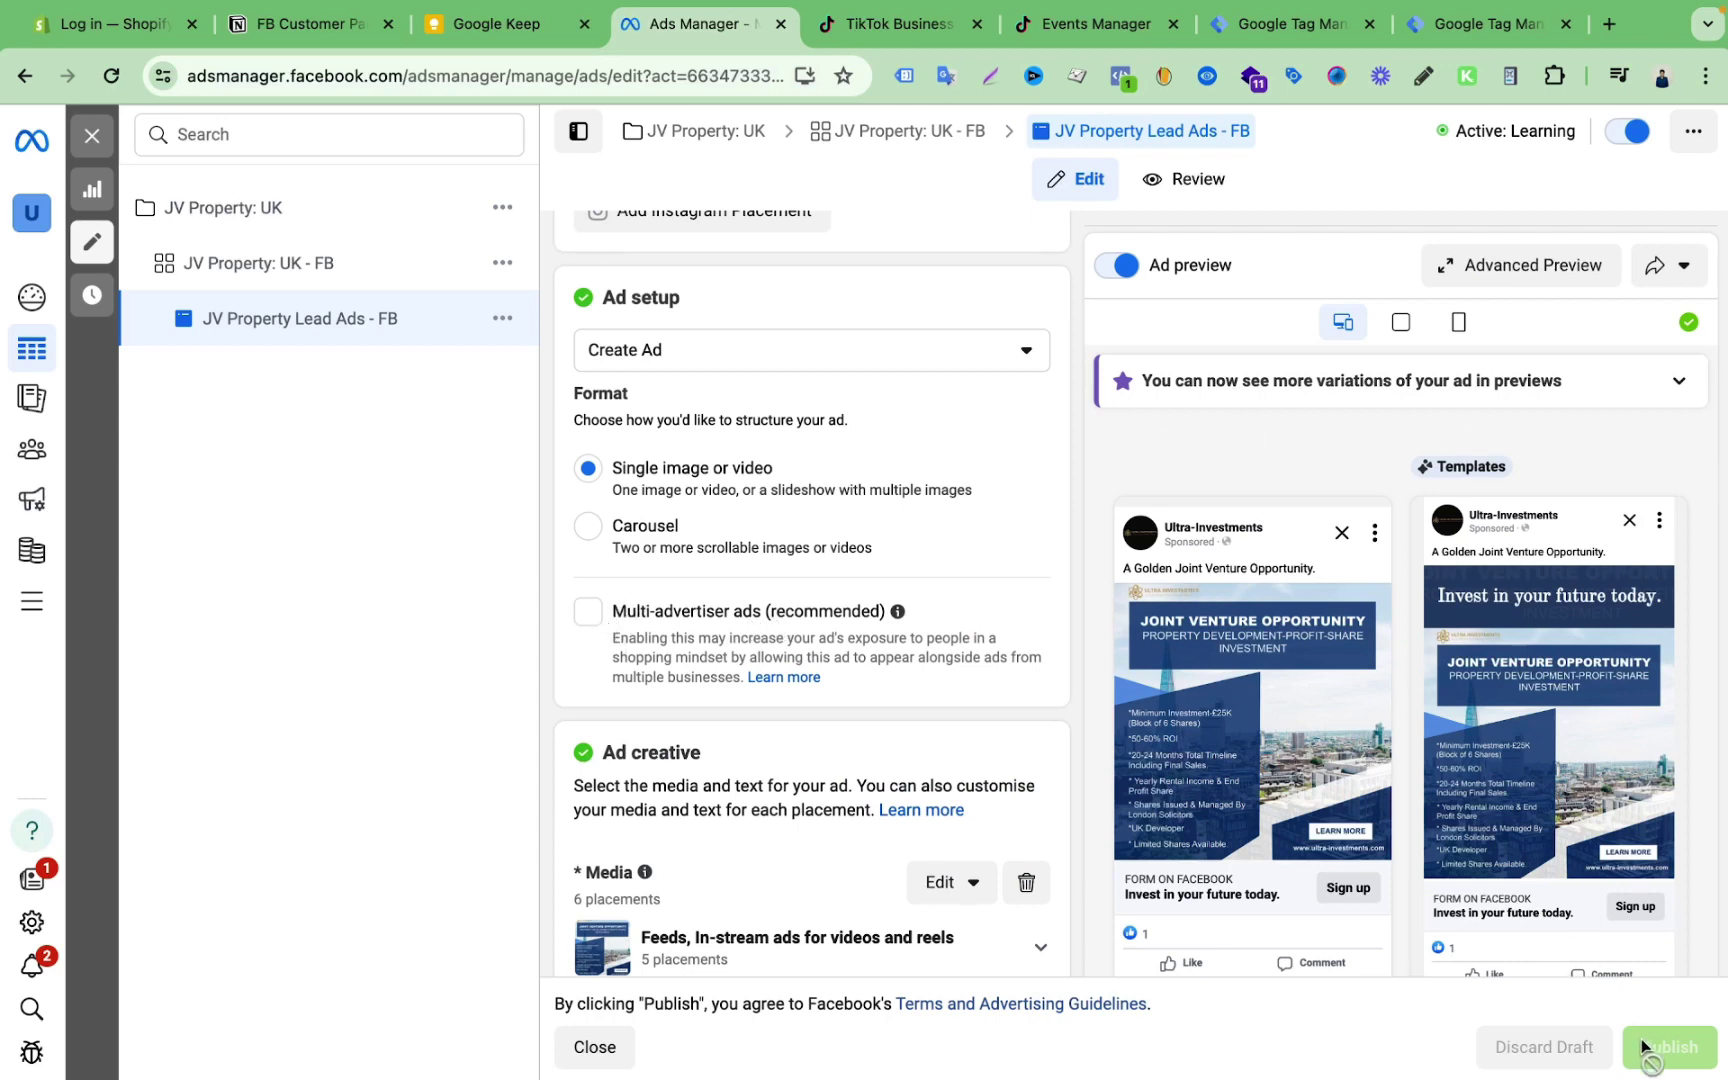
key(ctrl+Up)
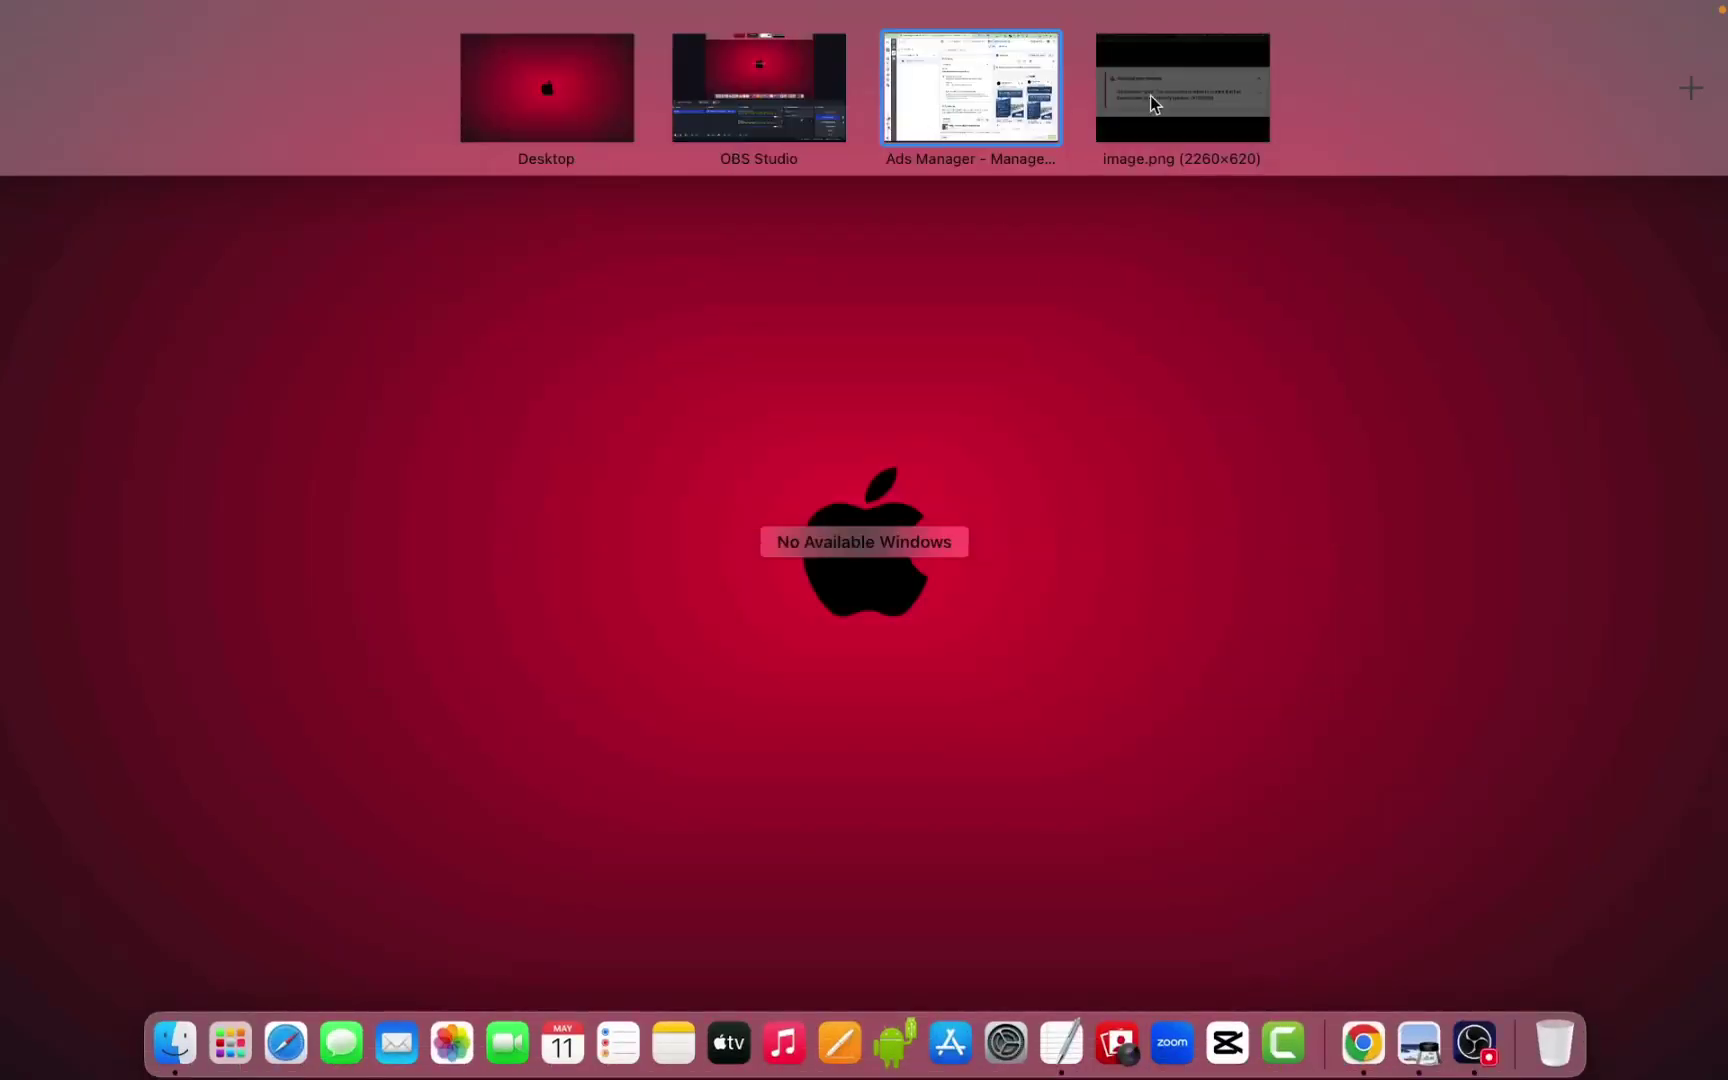
- Flip between the two image.png screenshots, ending on the 5760-wide Ads Manager screenshot showing error #1885260
click(1150, 96)
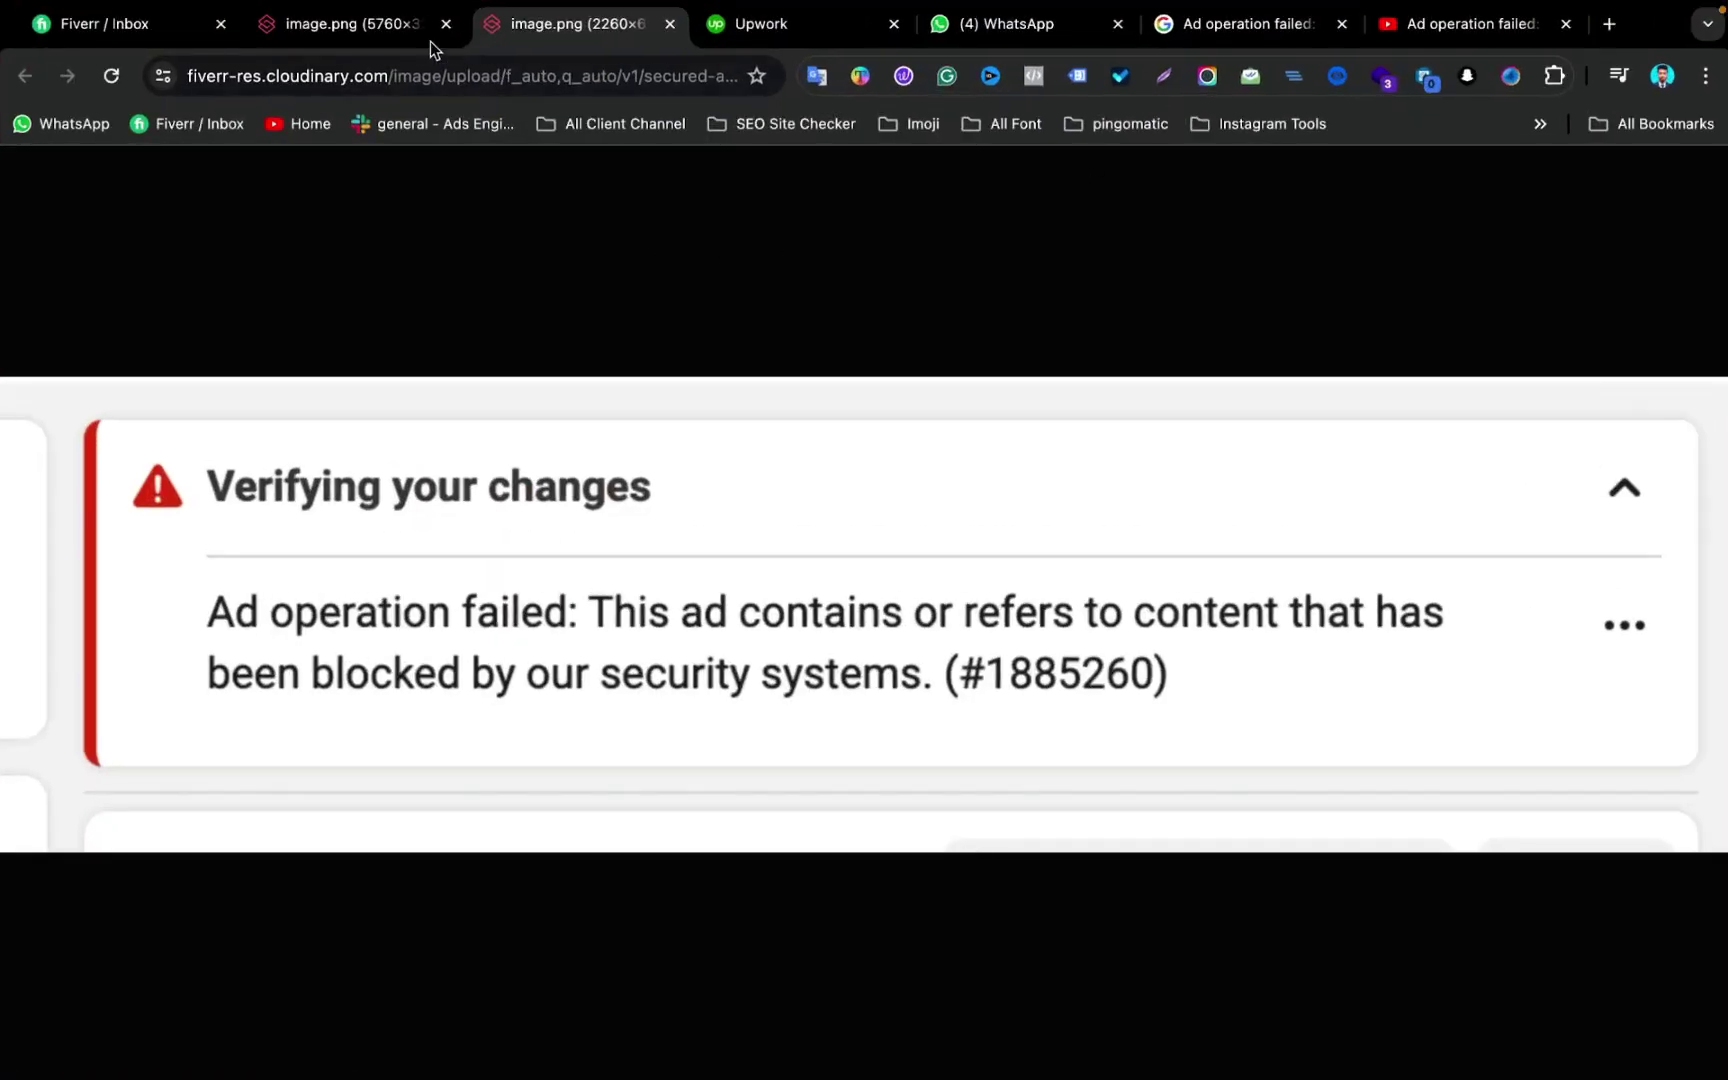
click(384, 30)
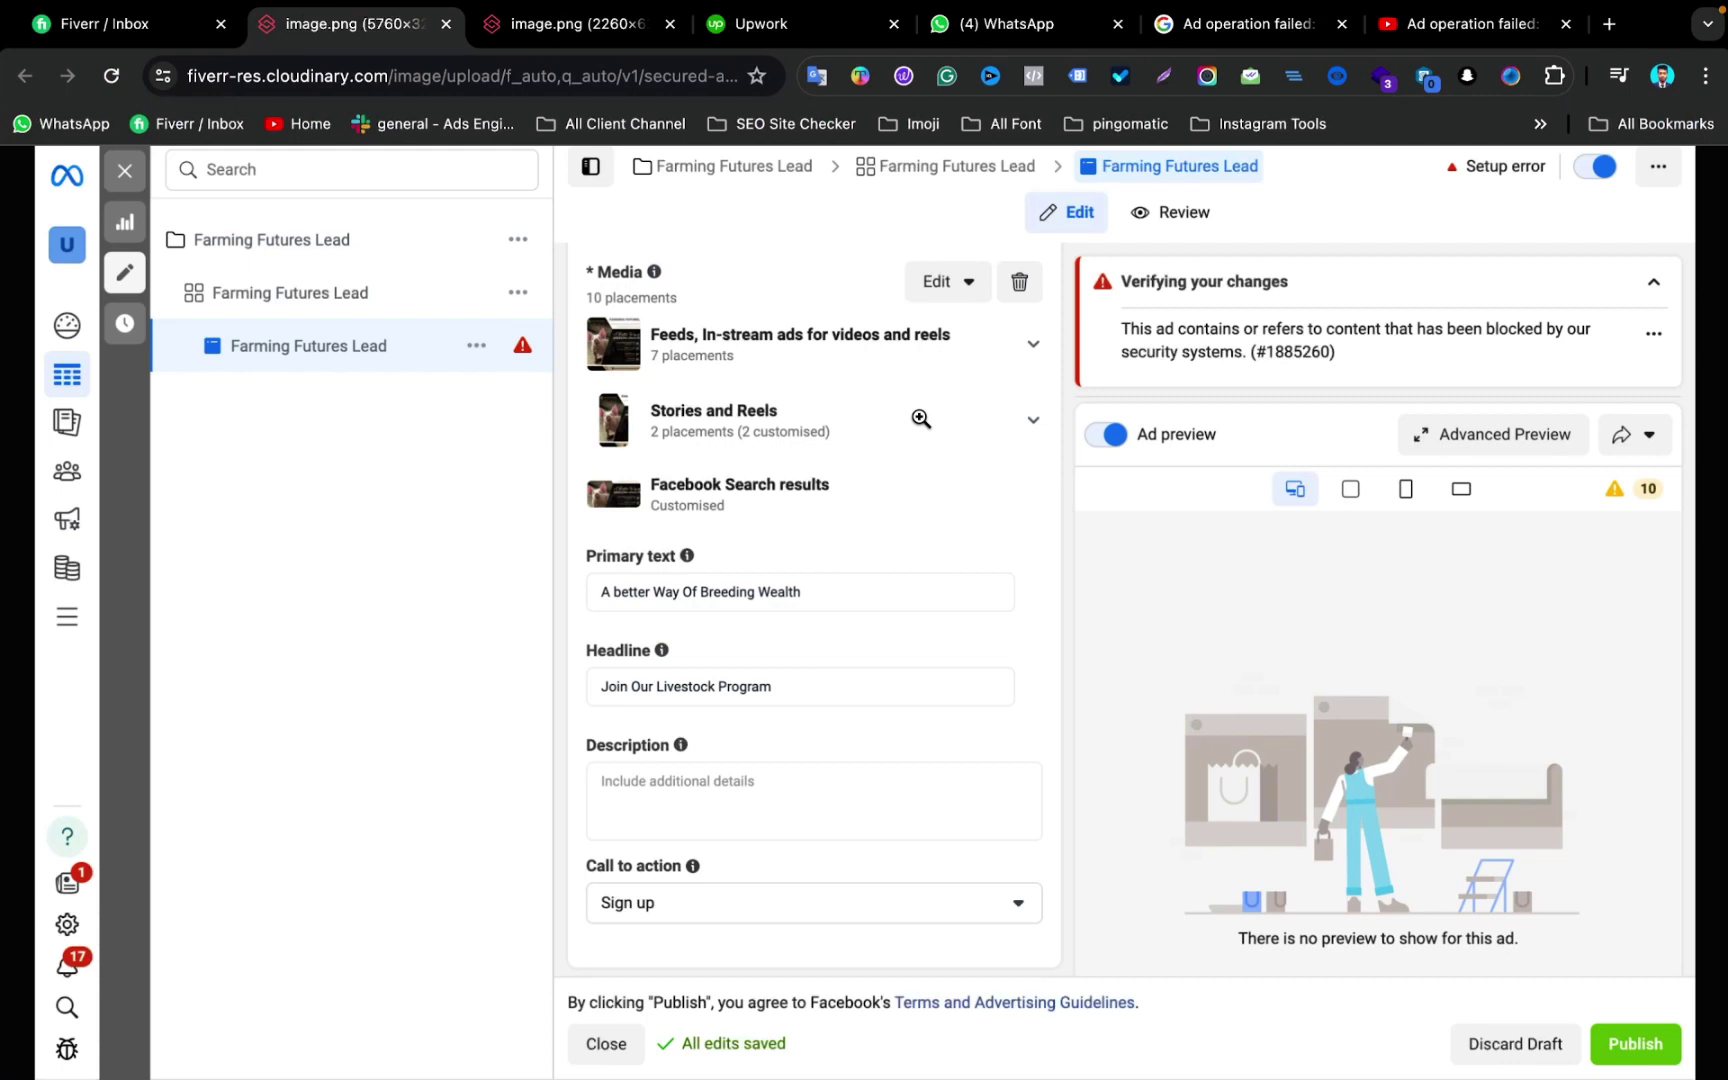
click(580, 30)
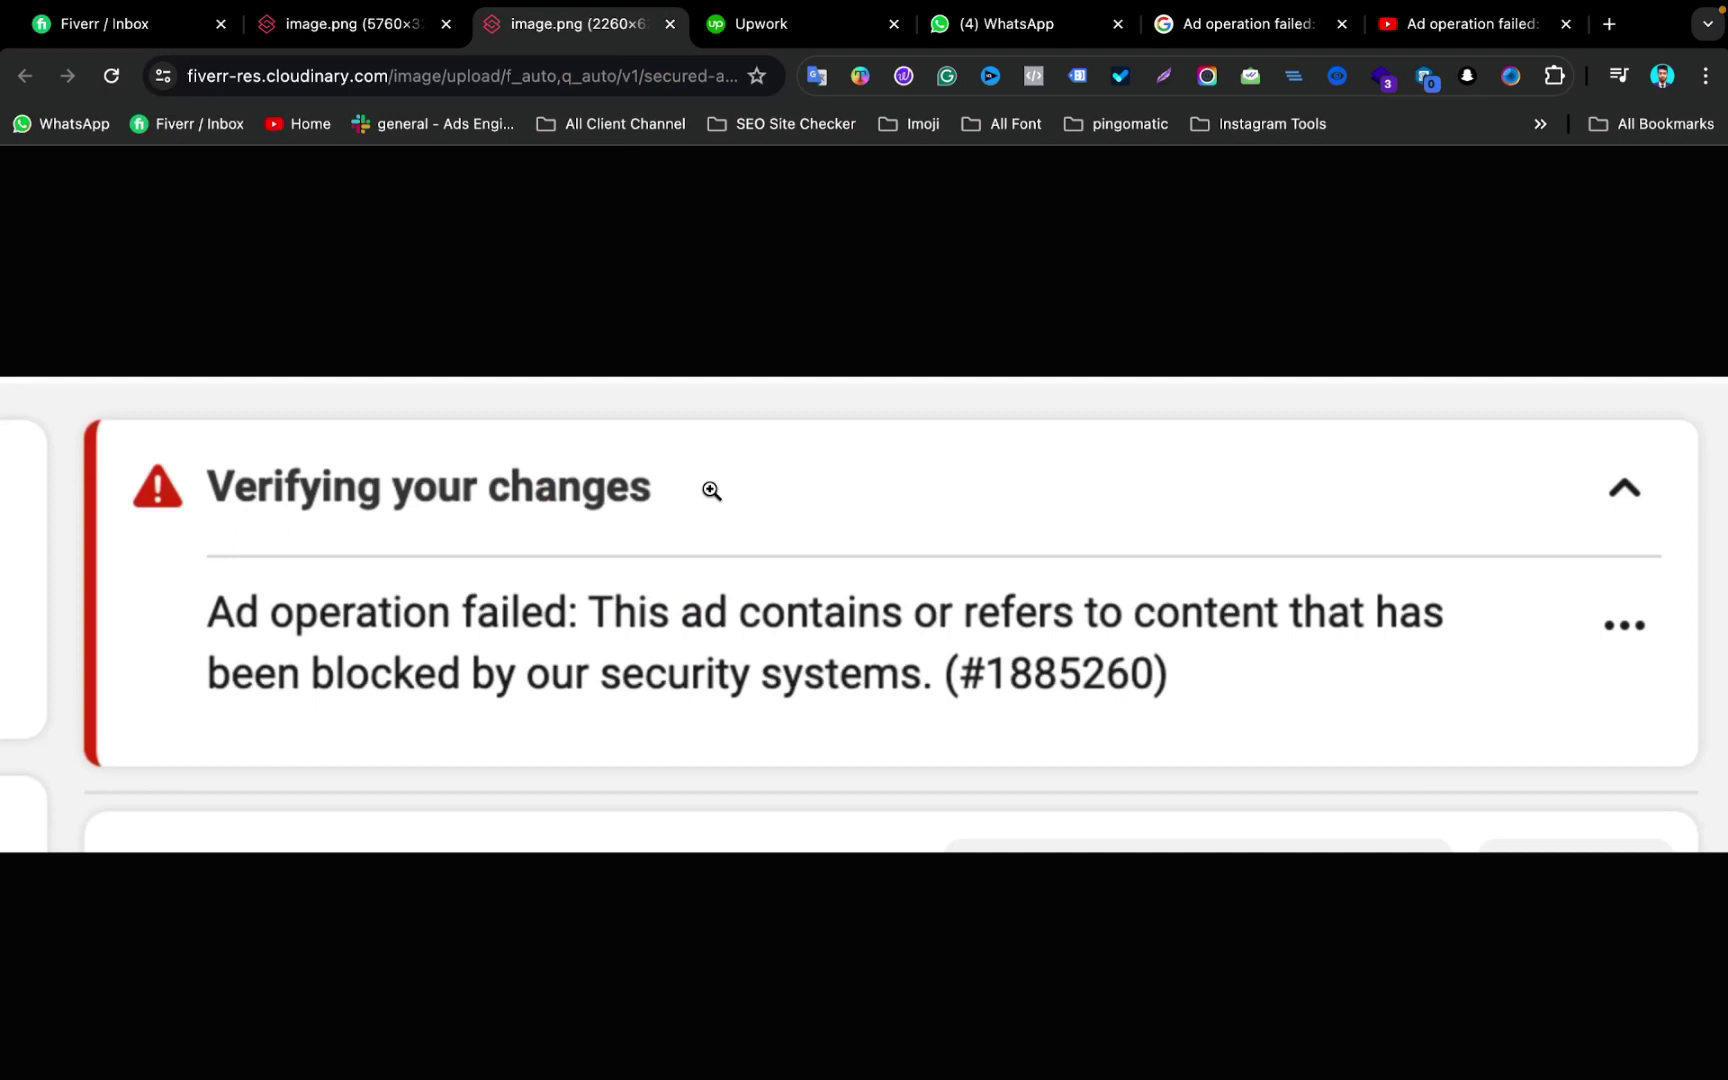
click(358, 26)
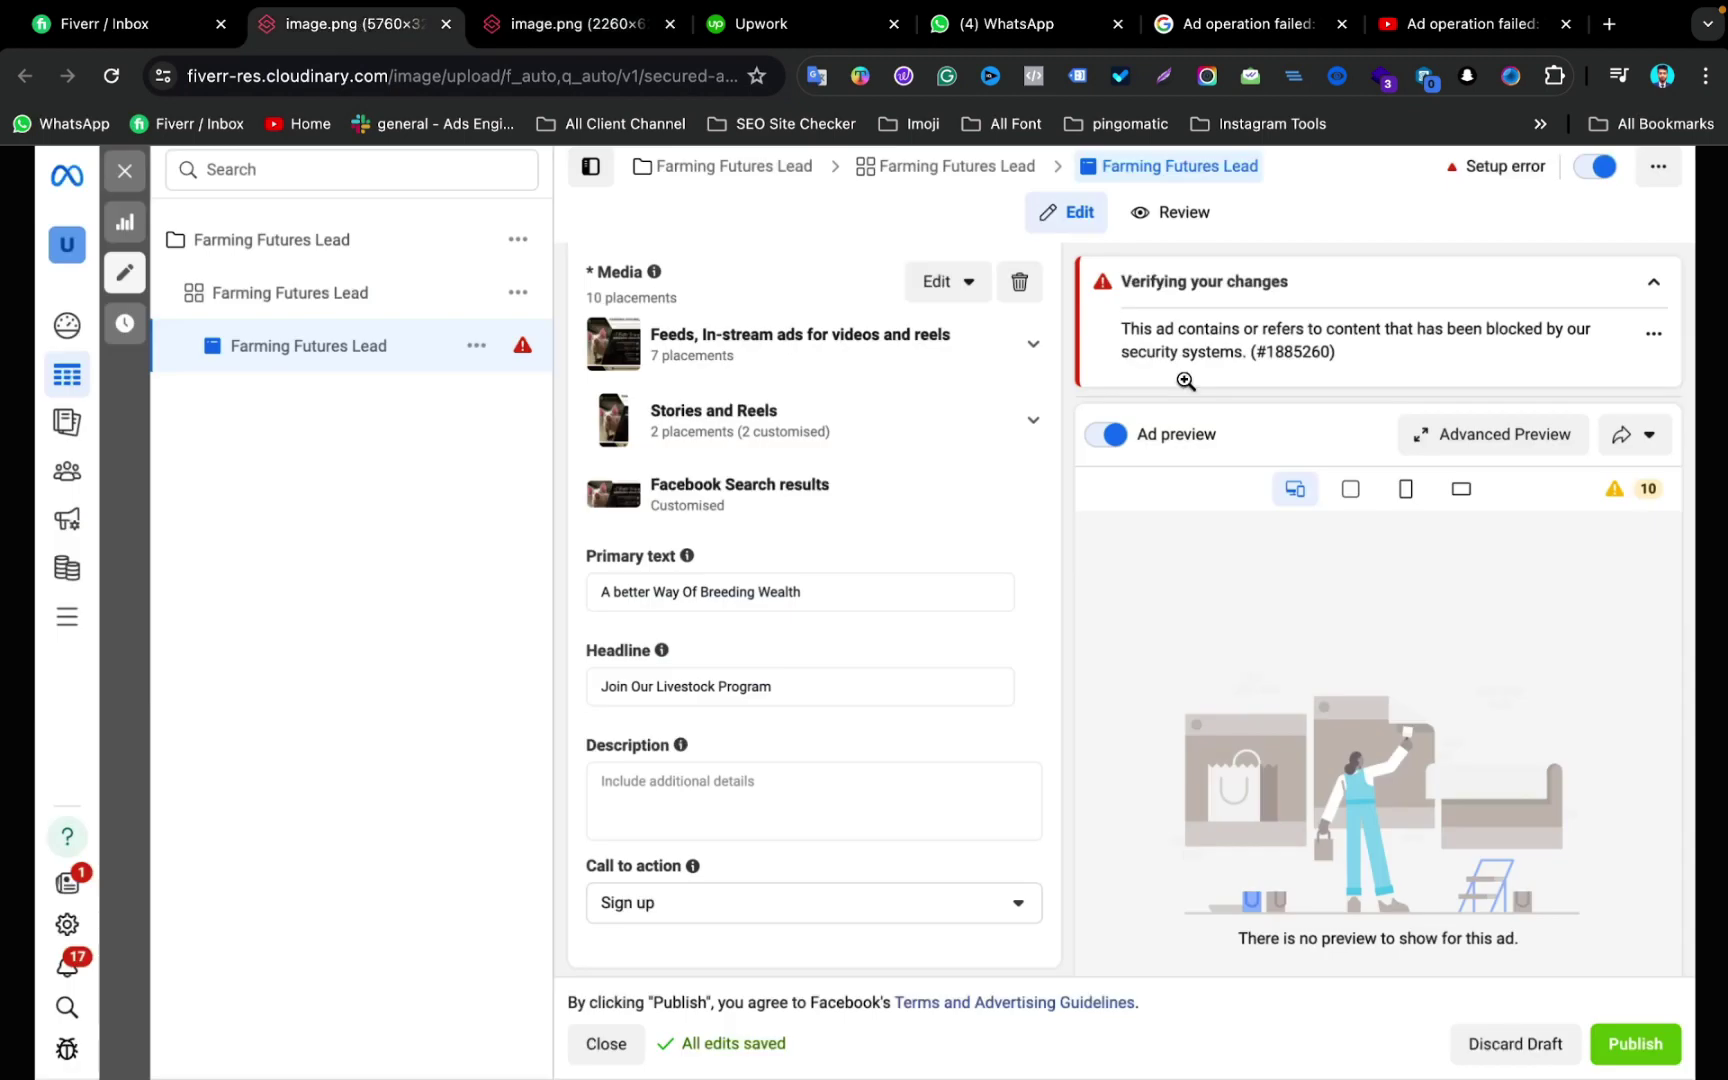